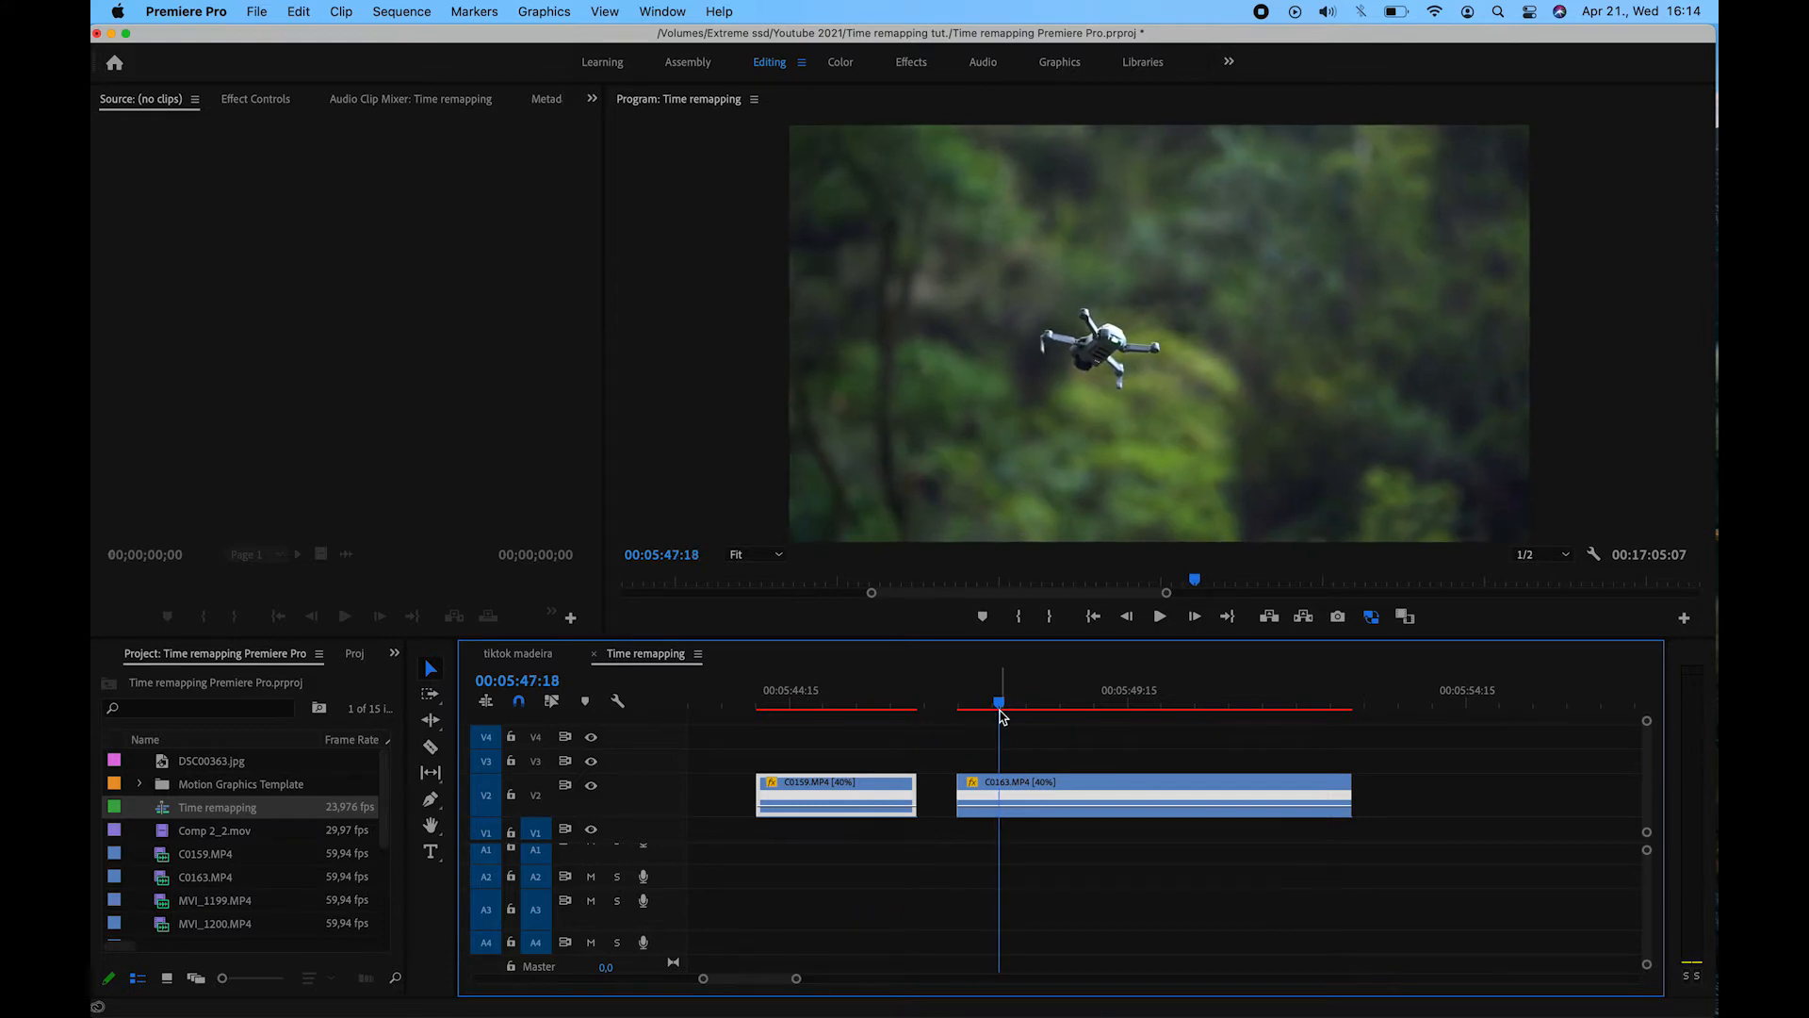
# - Scrub through the clips C0159.MP4 and C0163.MP4 and increase the height of video track V2
pyautogui.click(855, 705)
pyautogui.moveTo(855, 704); pyautogui.dragTo(998, 728)
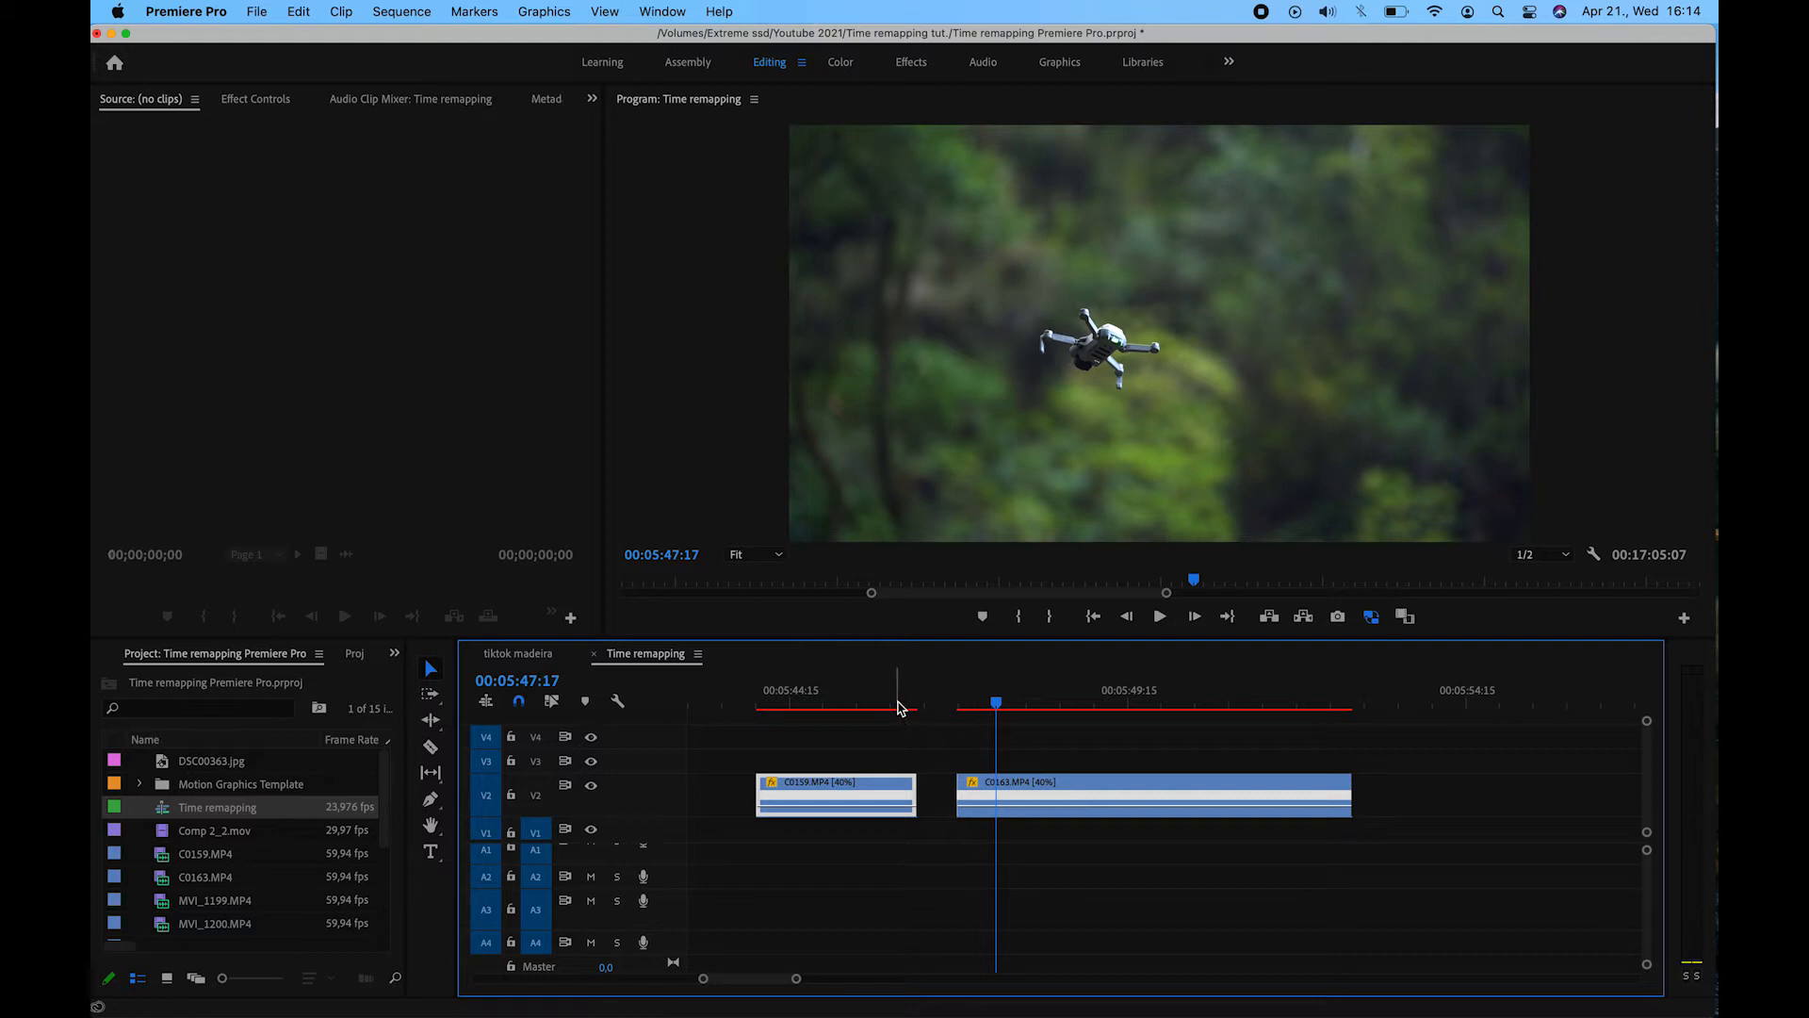
pyautogui.moveTo(897, 708)
pyautogui.mouseDown()
pyautogui.moveTo(956, 705)
pyautogui.moveTo(894, 707)
pyautogui.mouseUp()
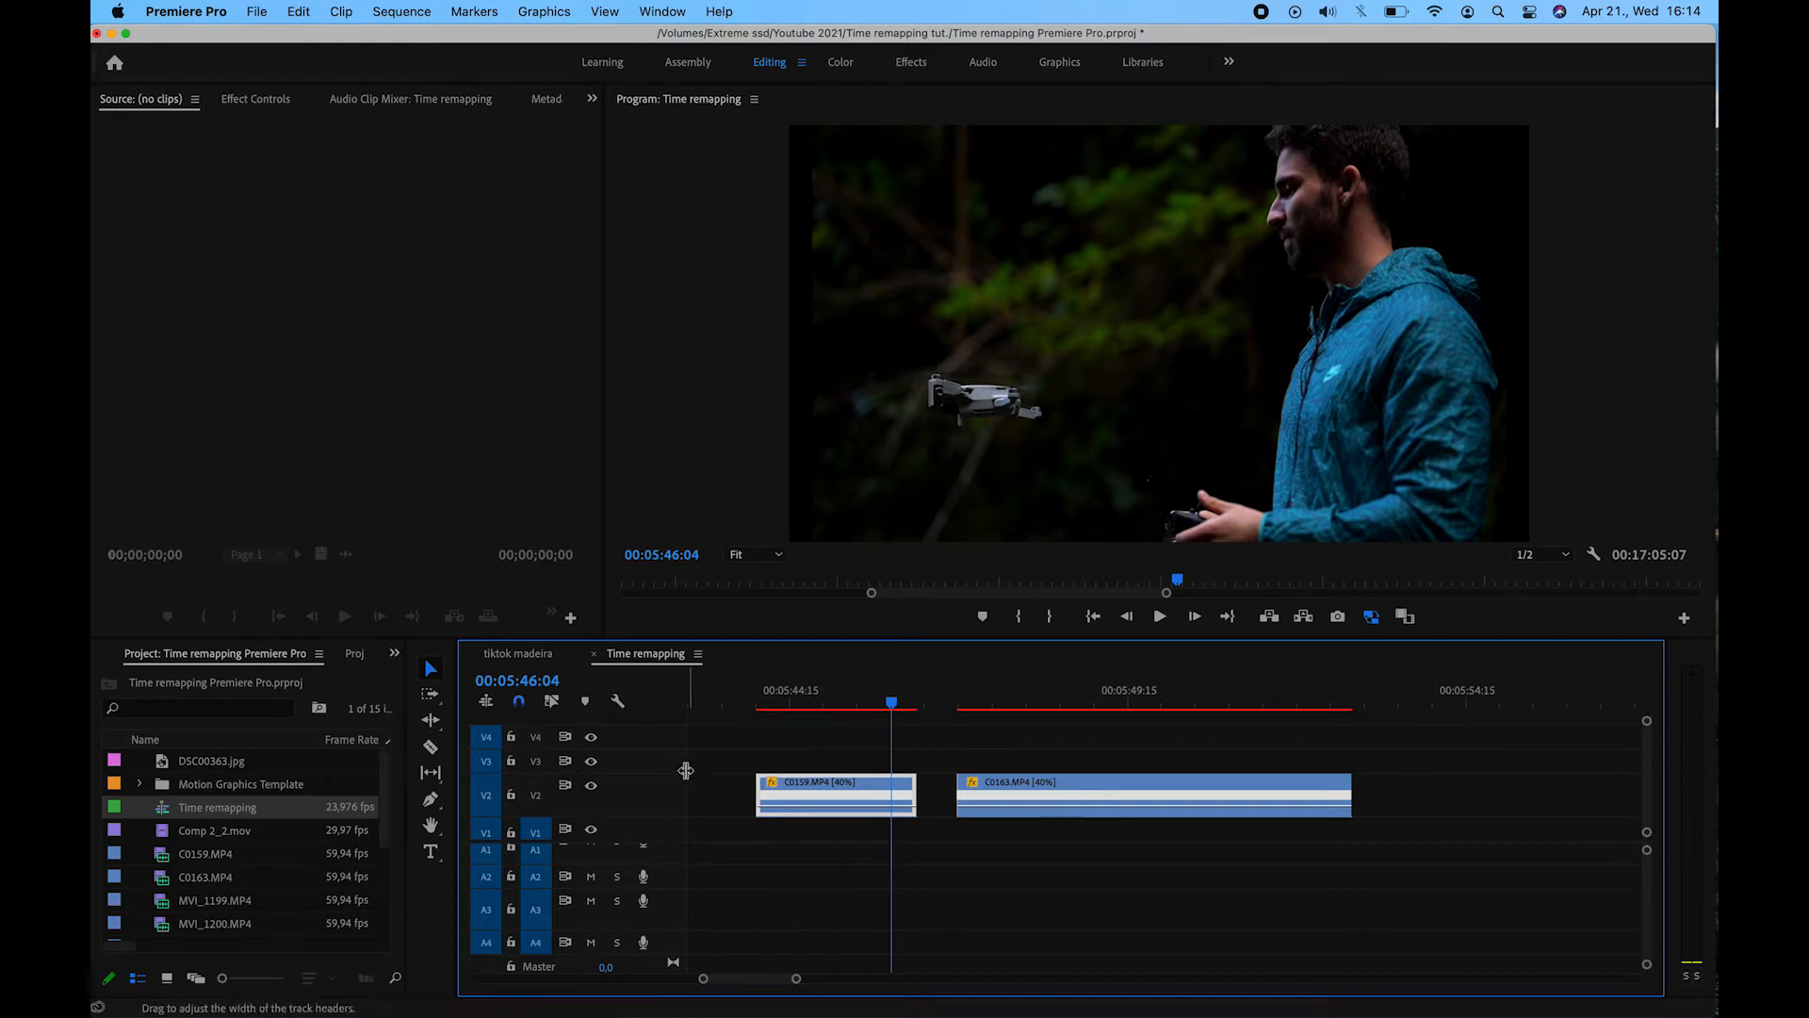
pyautogui.moveTo(646, 775); pyautogui.dragTo(650, 760)
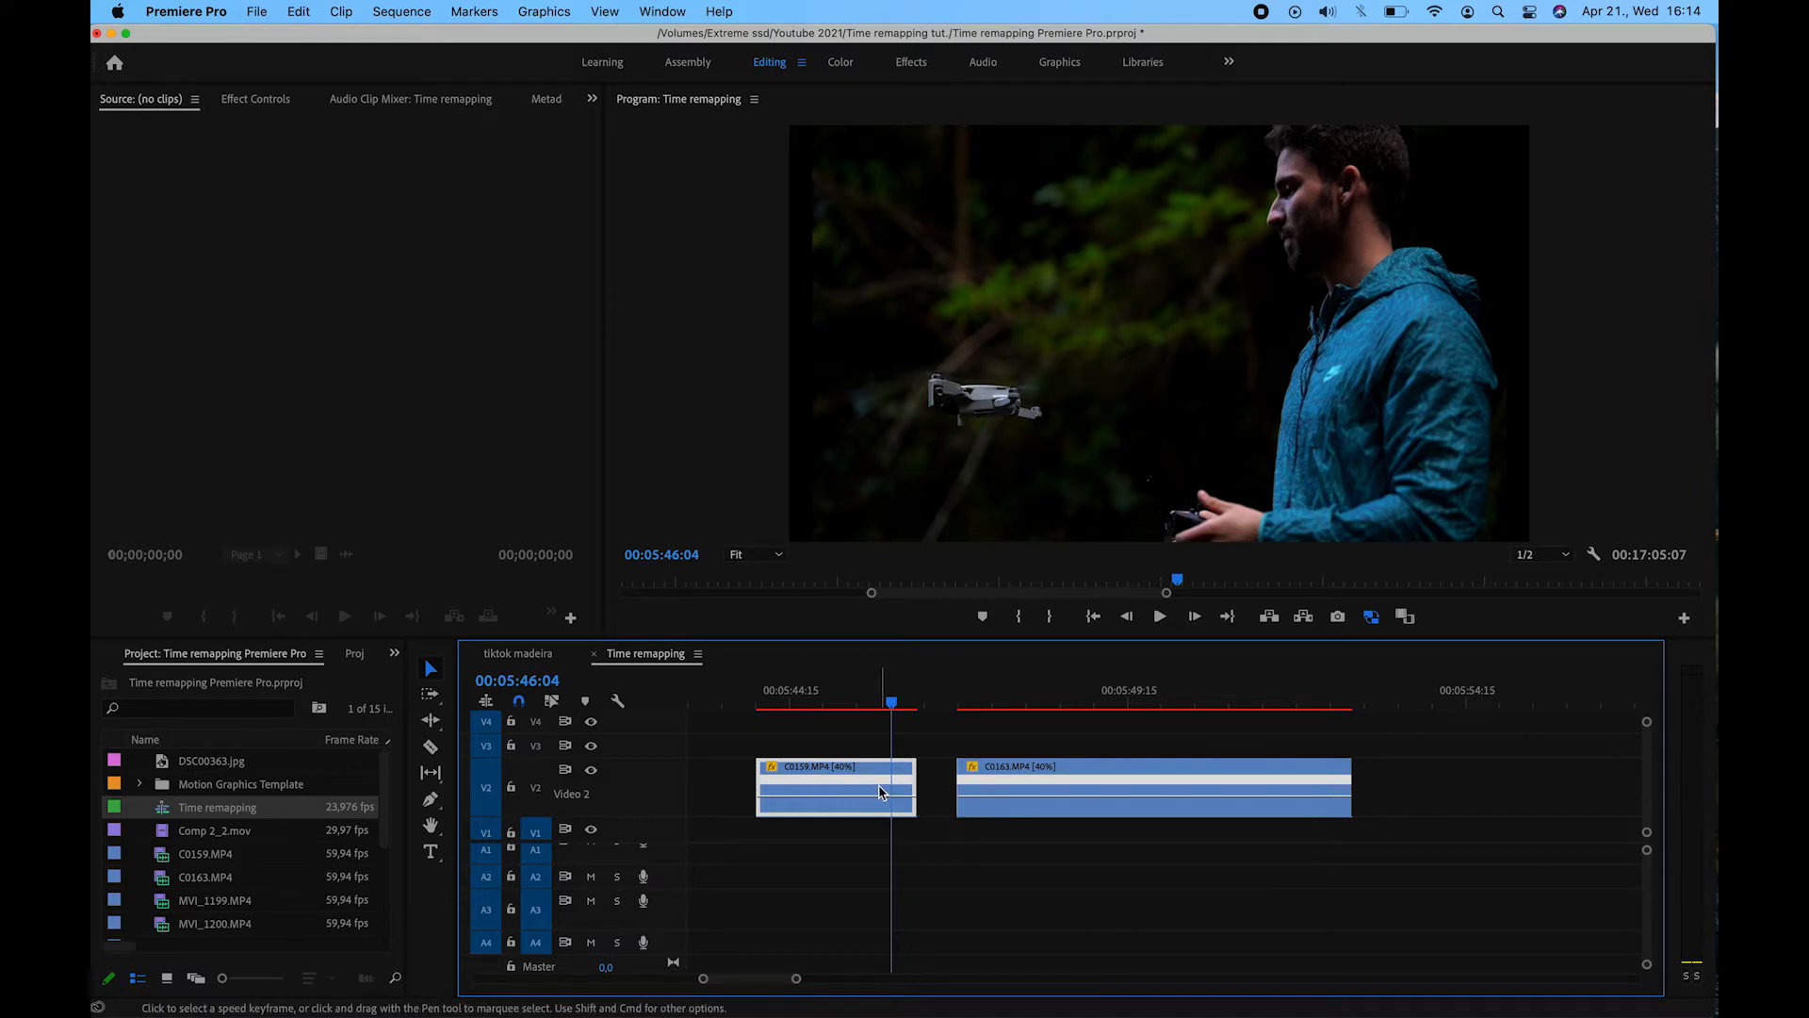
# - Scrub for the transition points near the end of C0159.MP4 and the start of C0163.MP4
pyautogui.moveTo(891, 705); pyautogui.dragTo(868, 705)
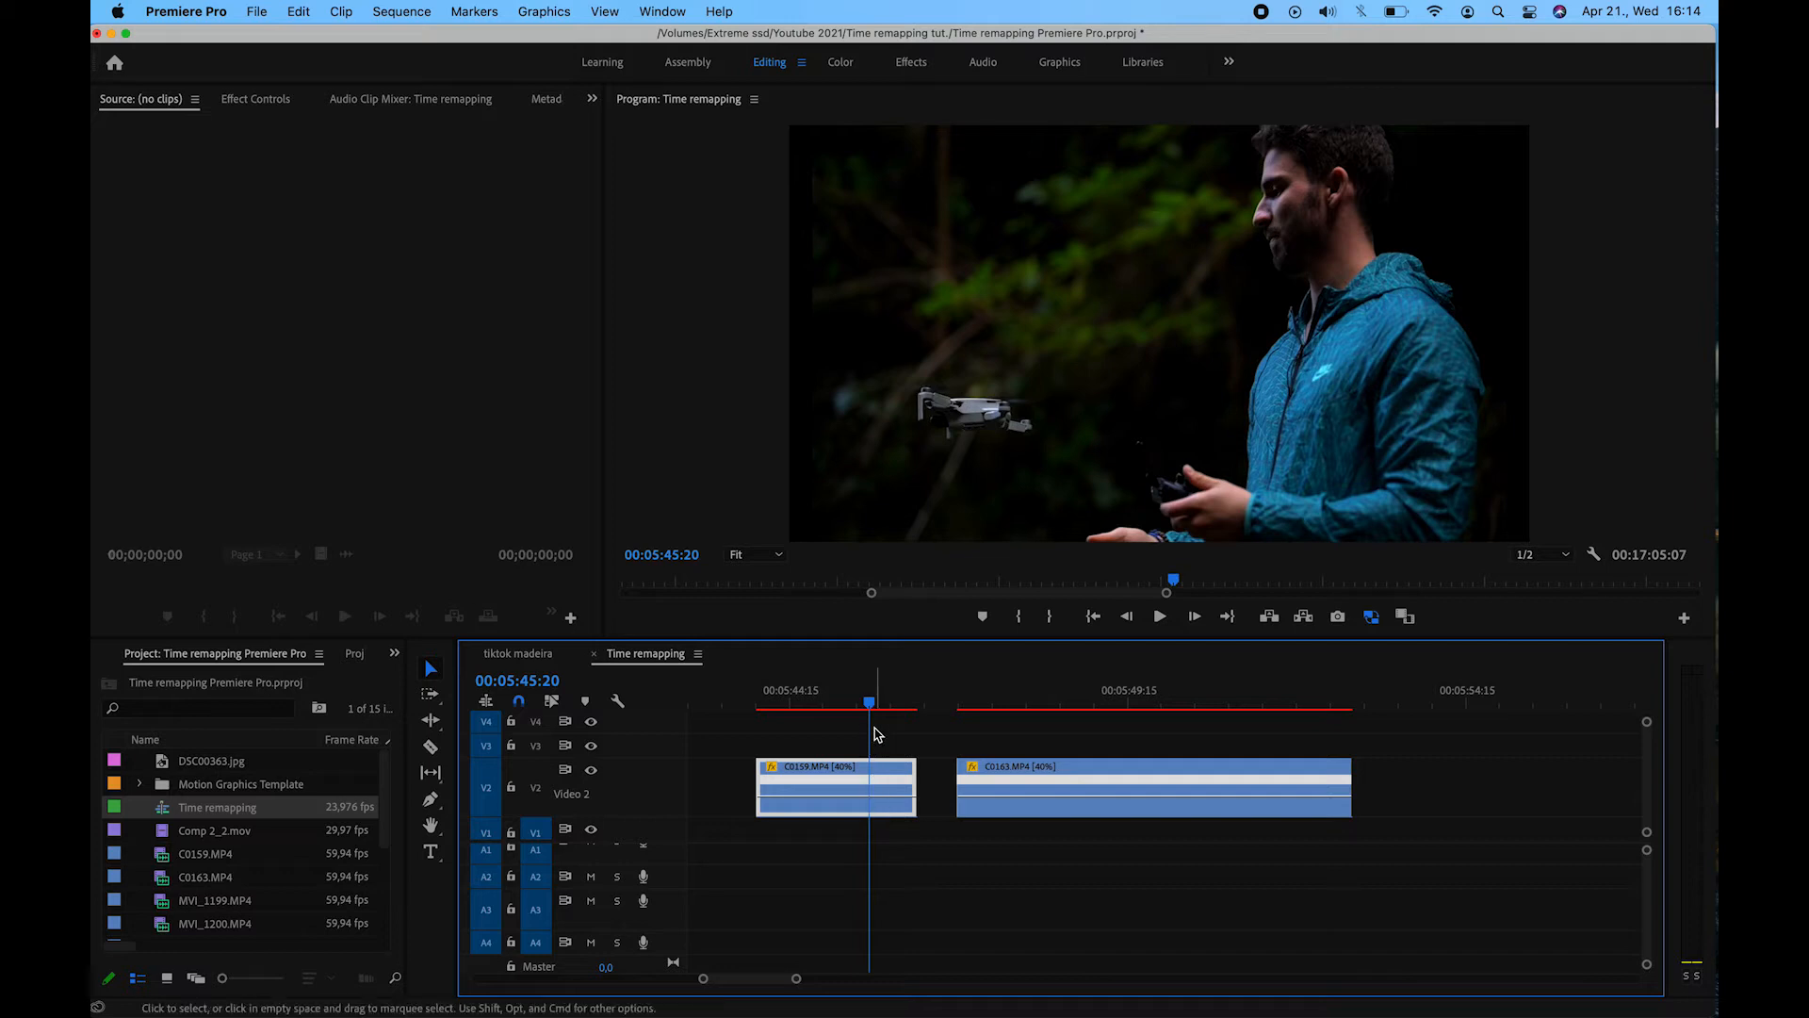
pyautogui.moveTo(870, 709); pyautogui.dragTo(873, 707)
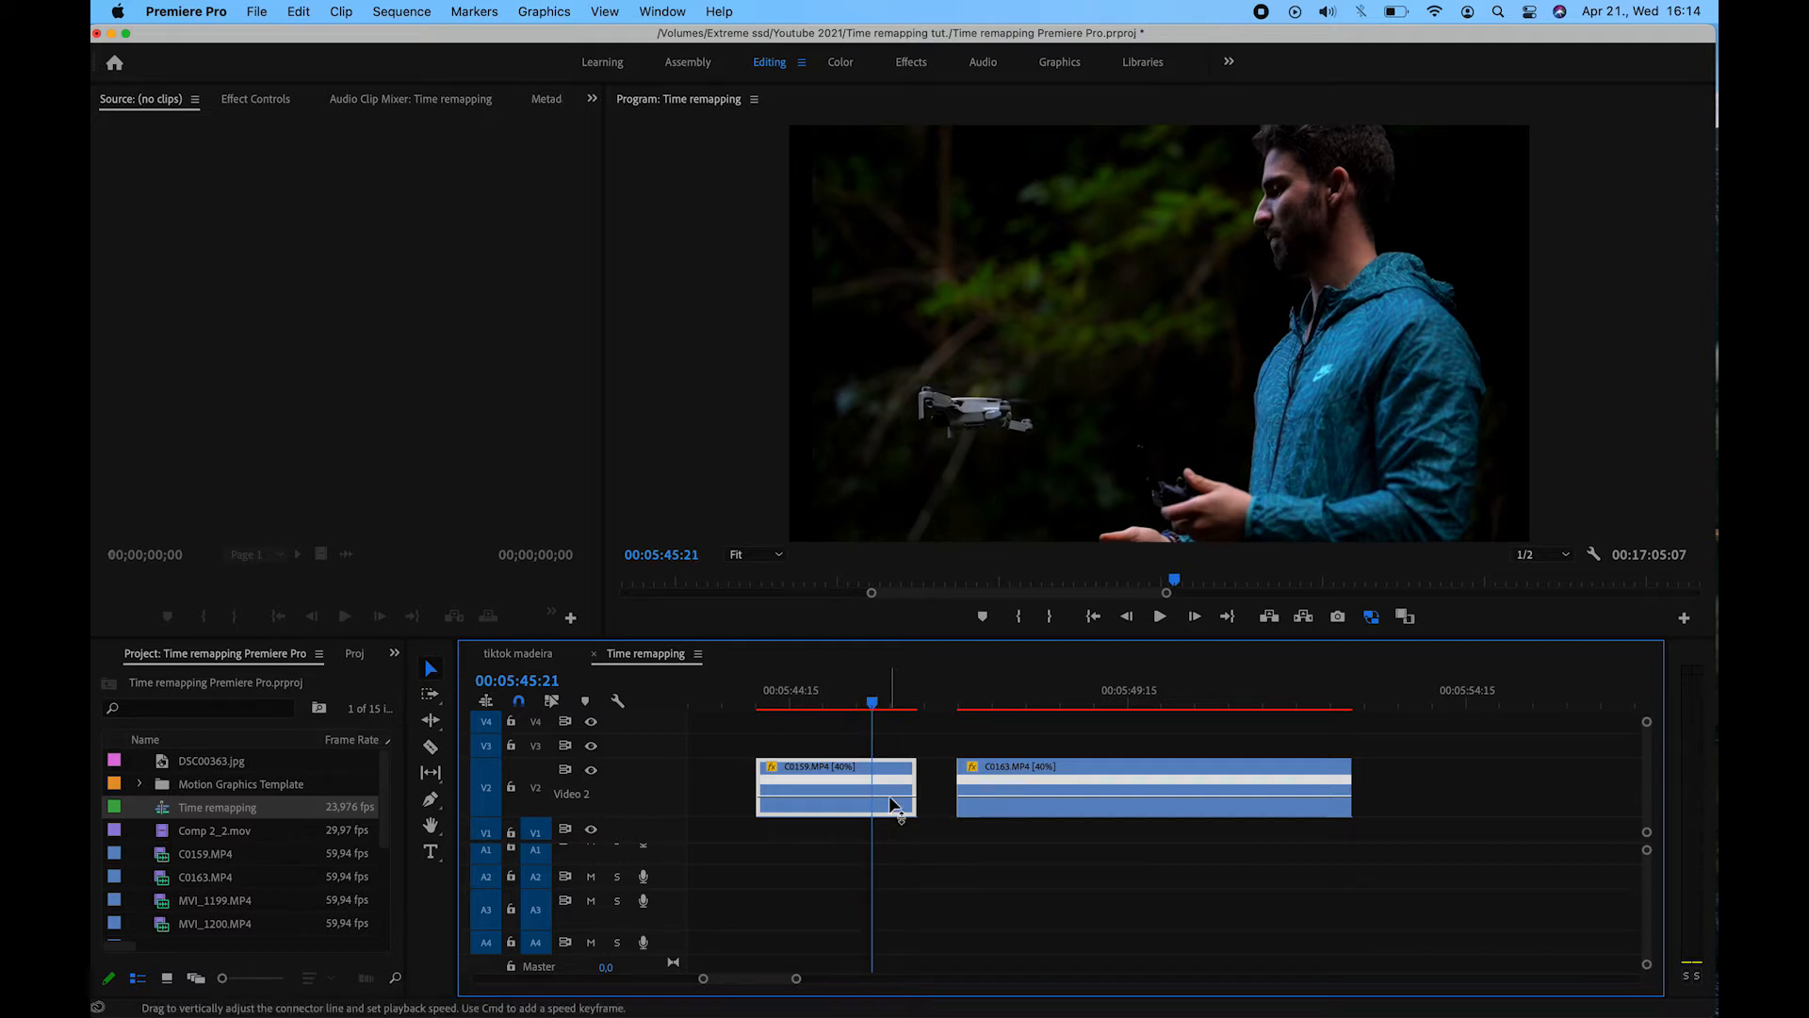
pyautogui.moveTo(870, 703); pyautogui.dragTo(1010, 709)
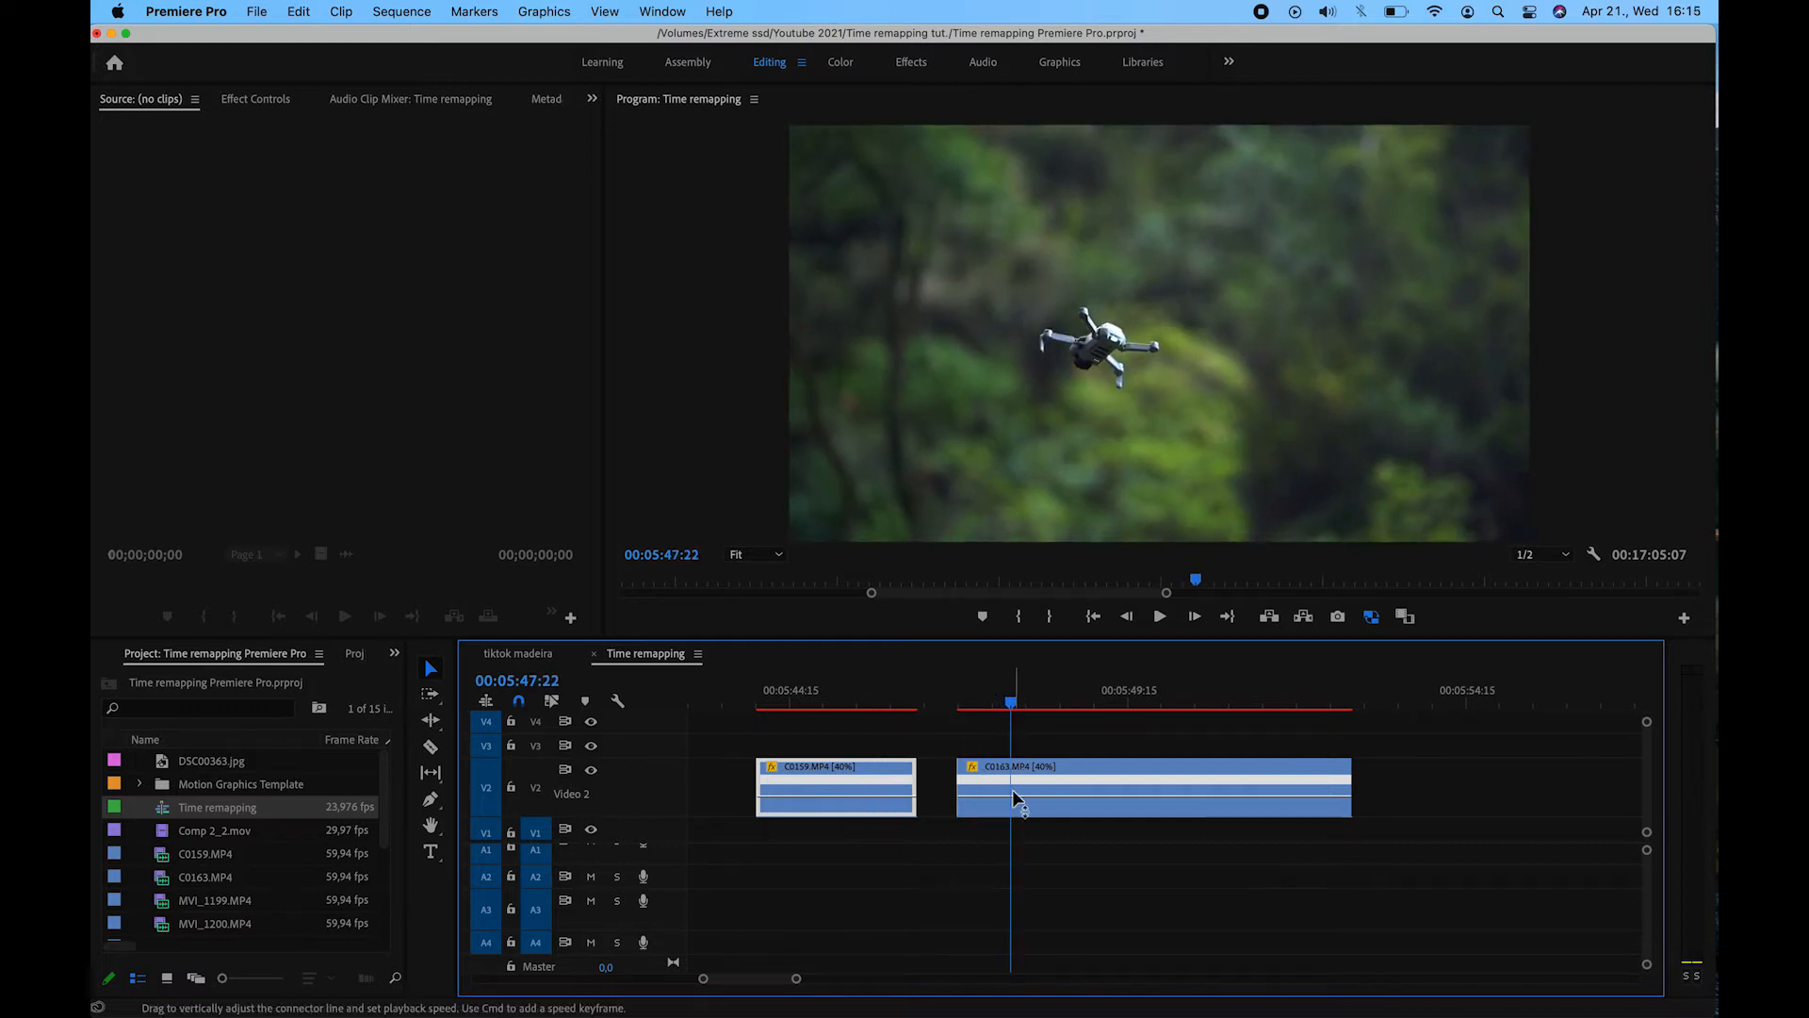
pyautogui.moveTo(1012, 788)
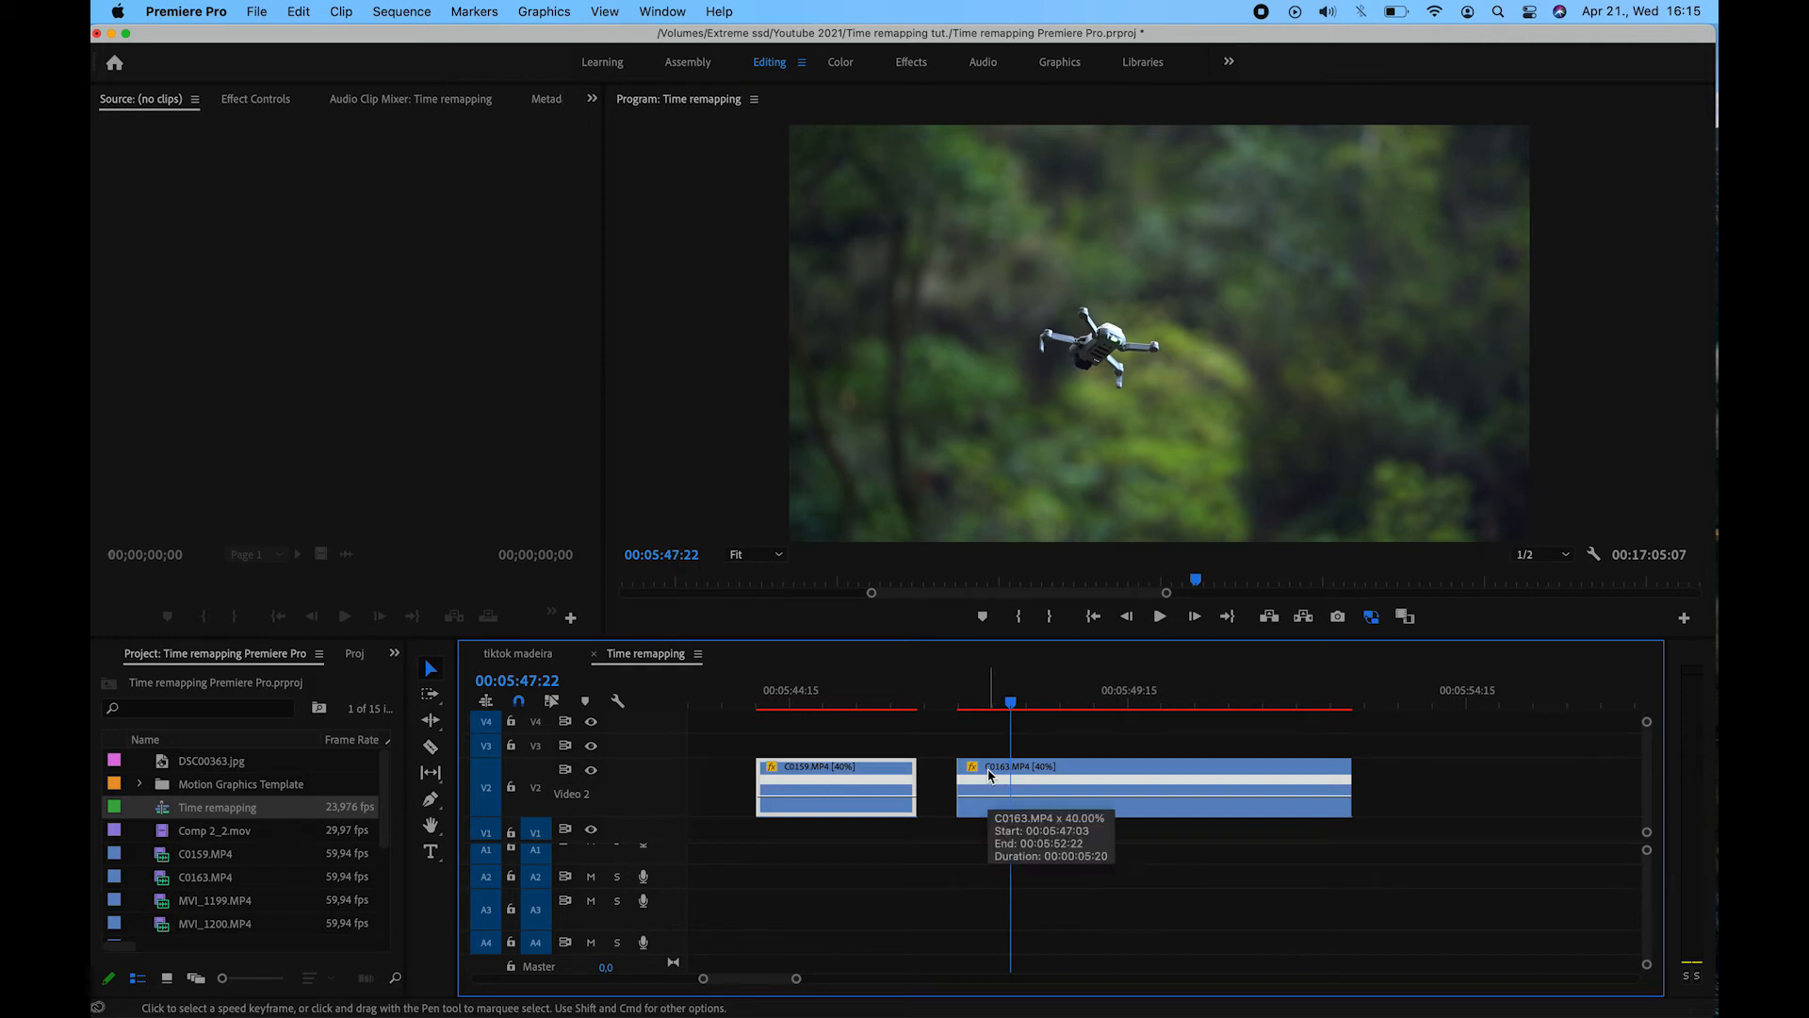
# - Place the playhead at 00:05:45:19 and show the Time Remapping Speed keyframes on clip C0159.MP4
pyautogui.click(866, 705)
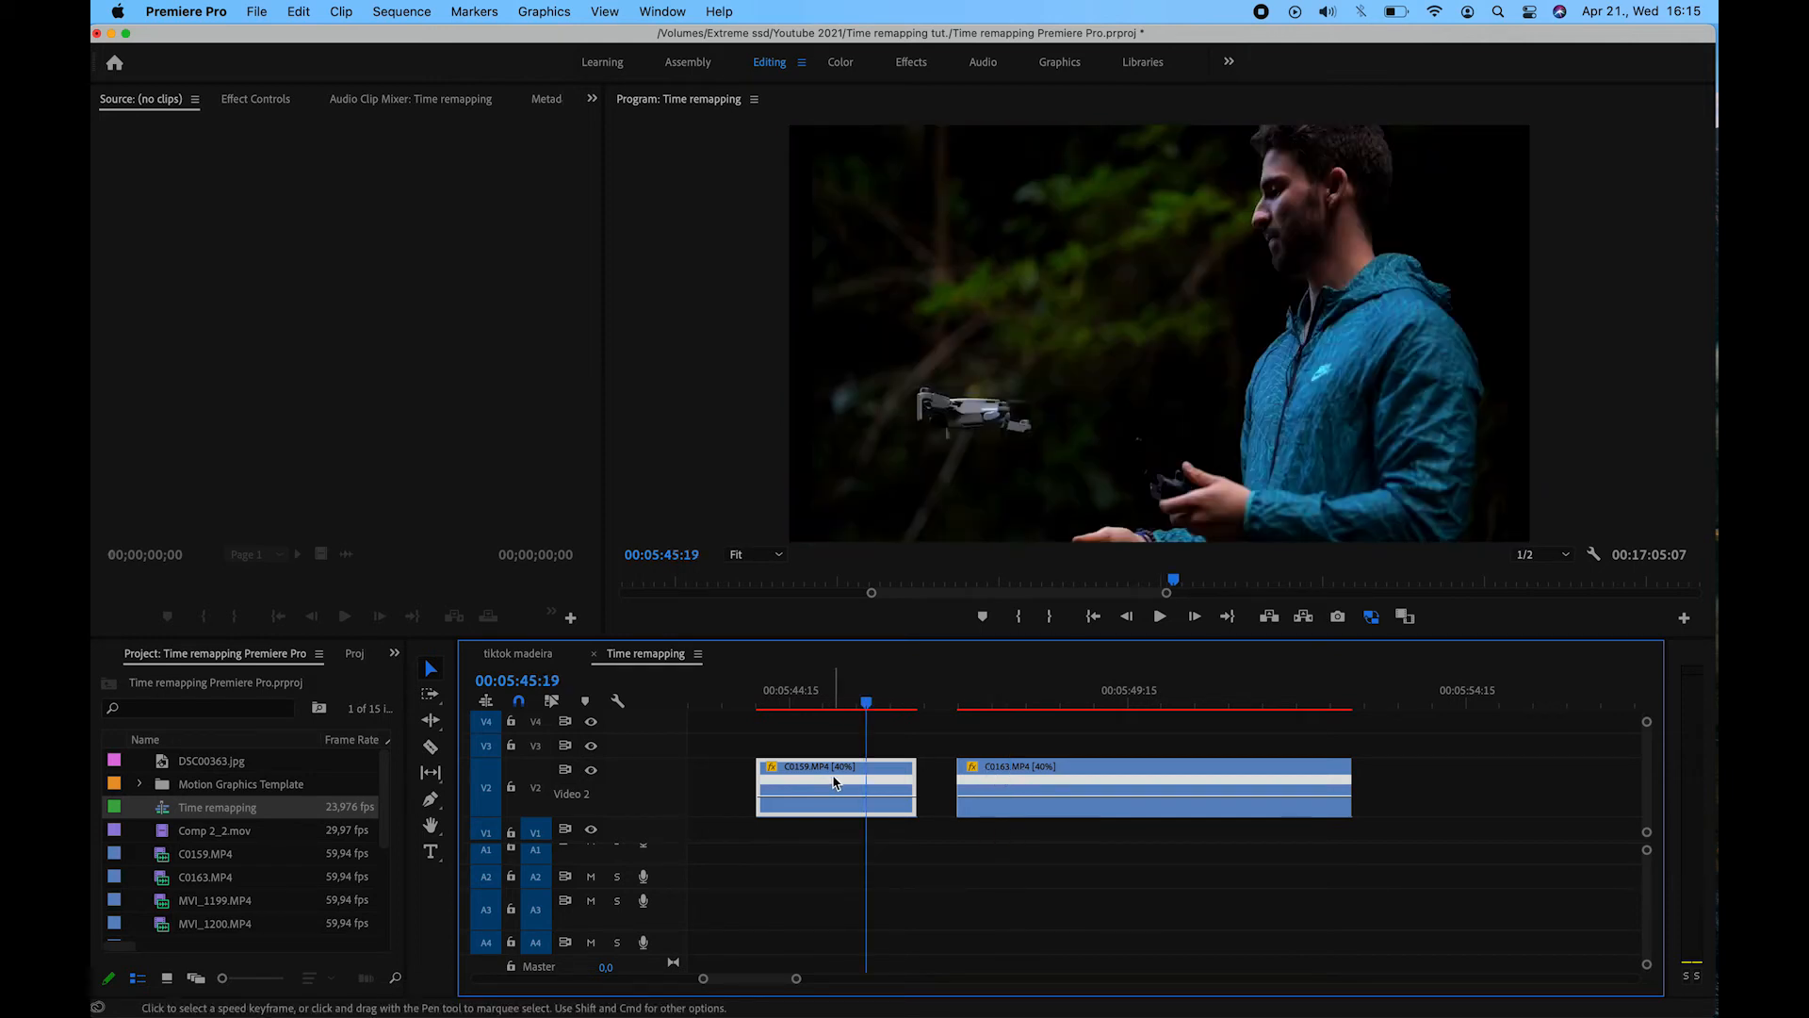
pyautogui.rightClick(834, 784)
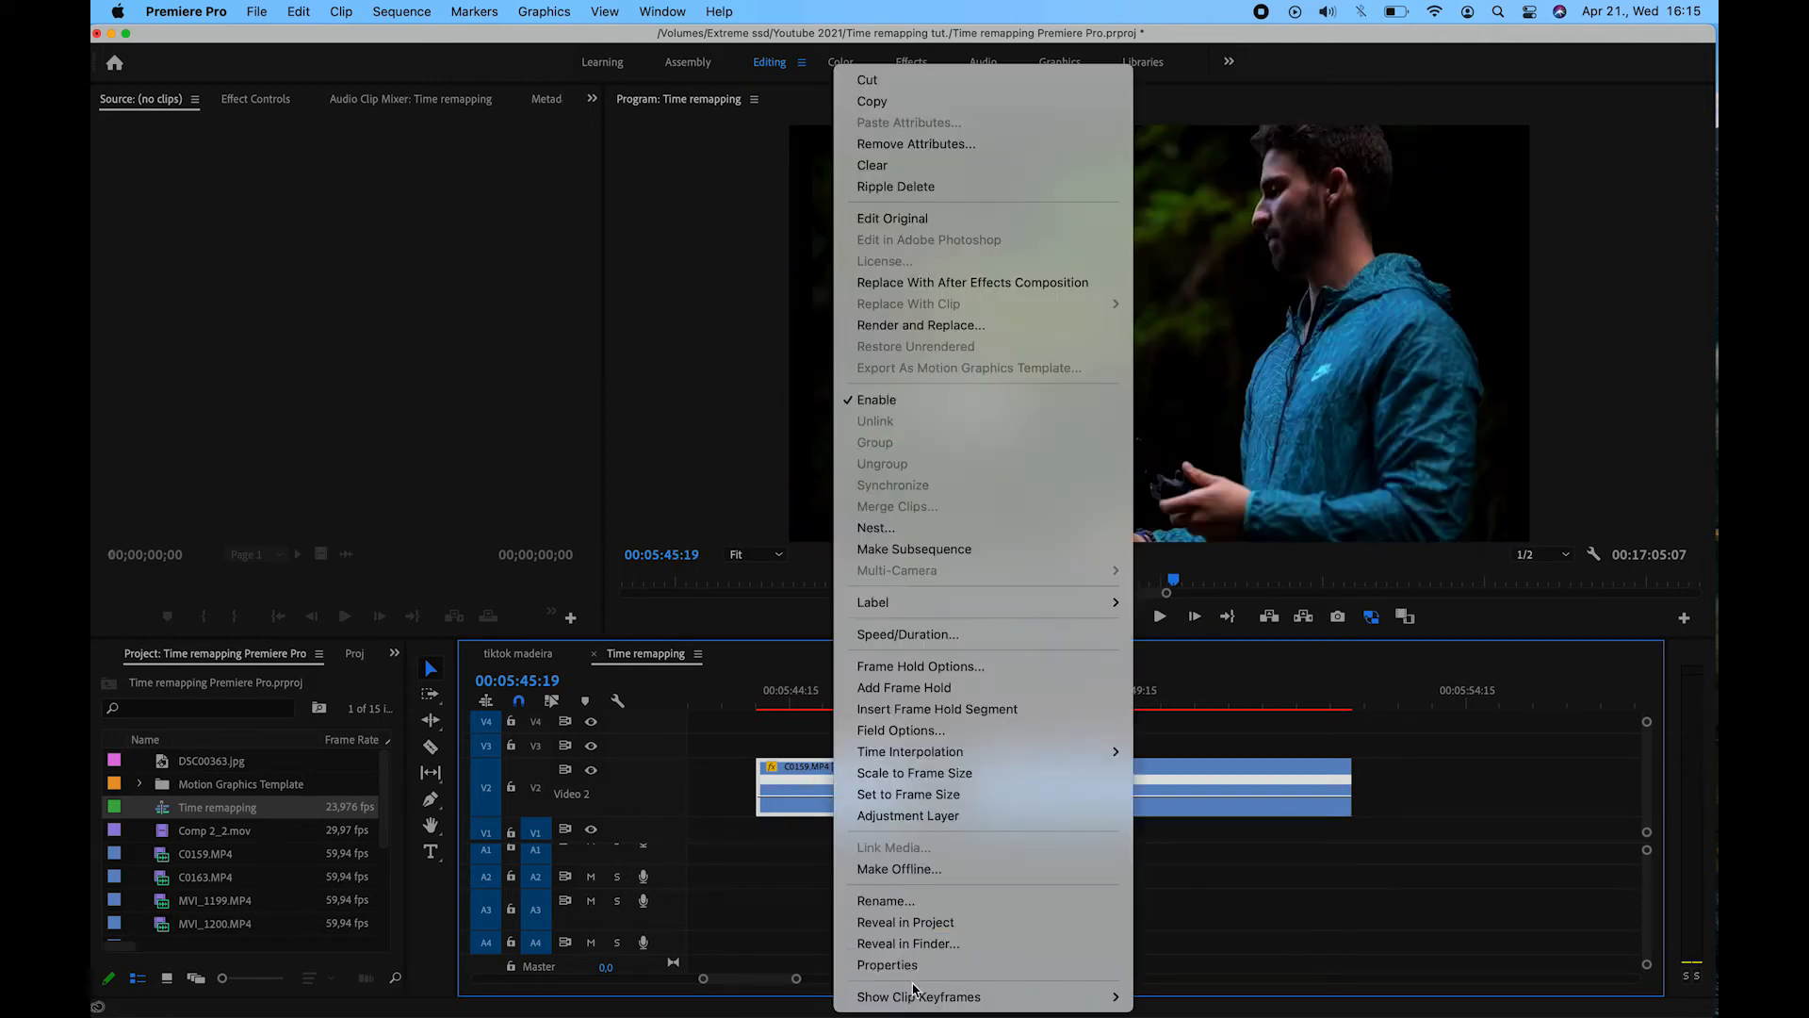
pyautogui.moveTo(917, 999)
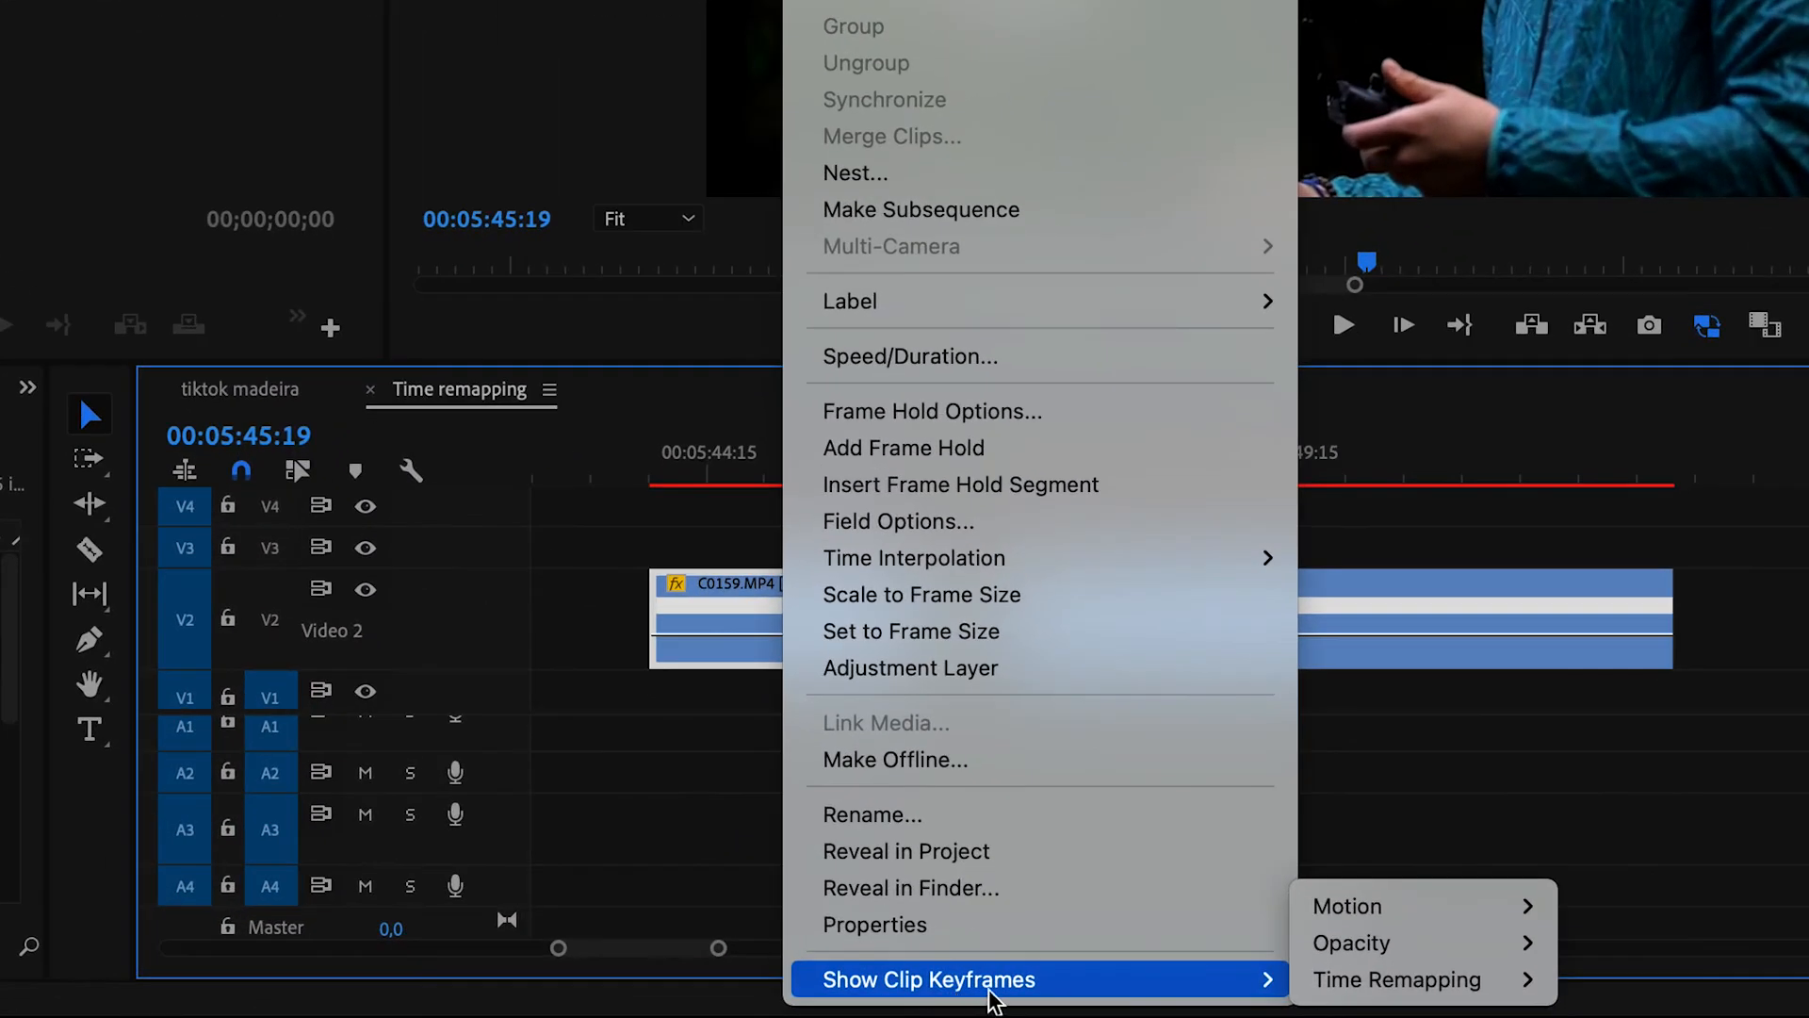
pyautogui.moveTo(1370, 980)
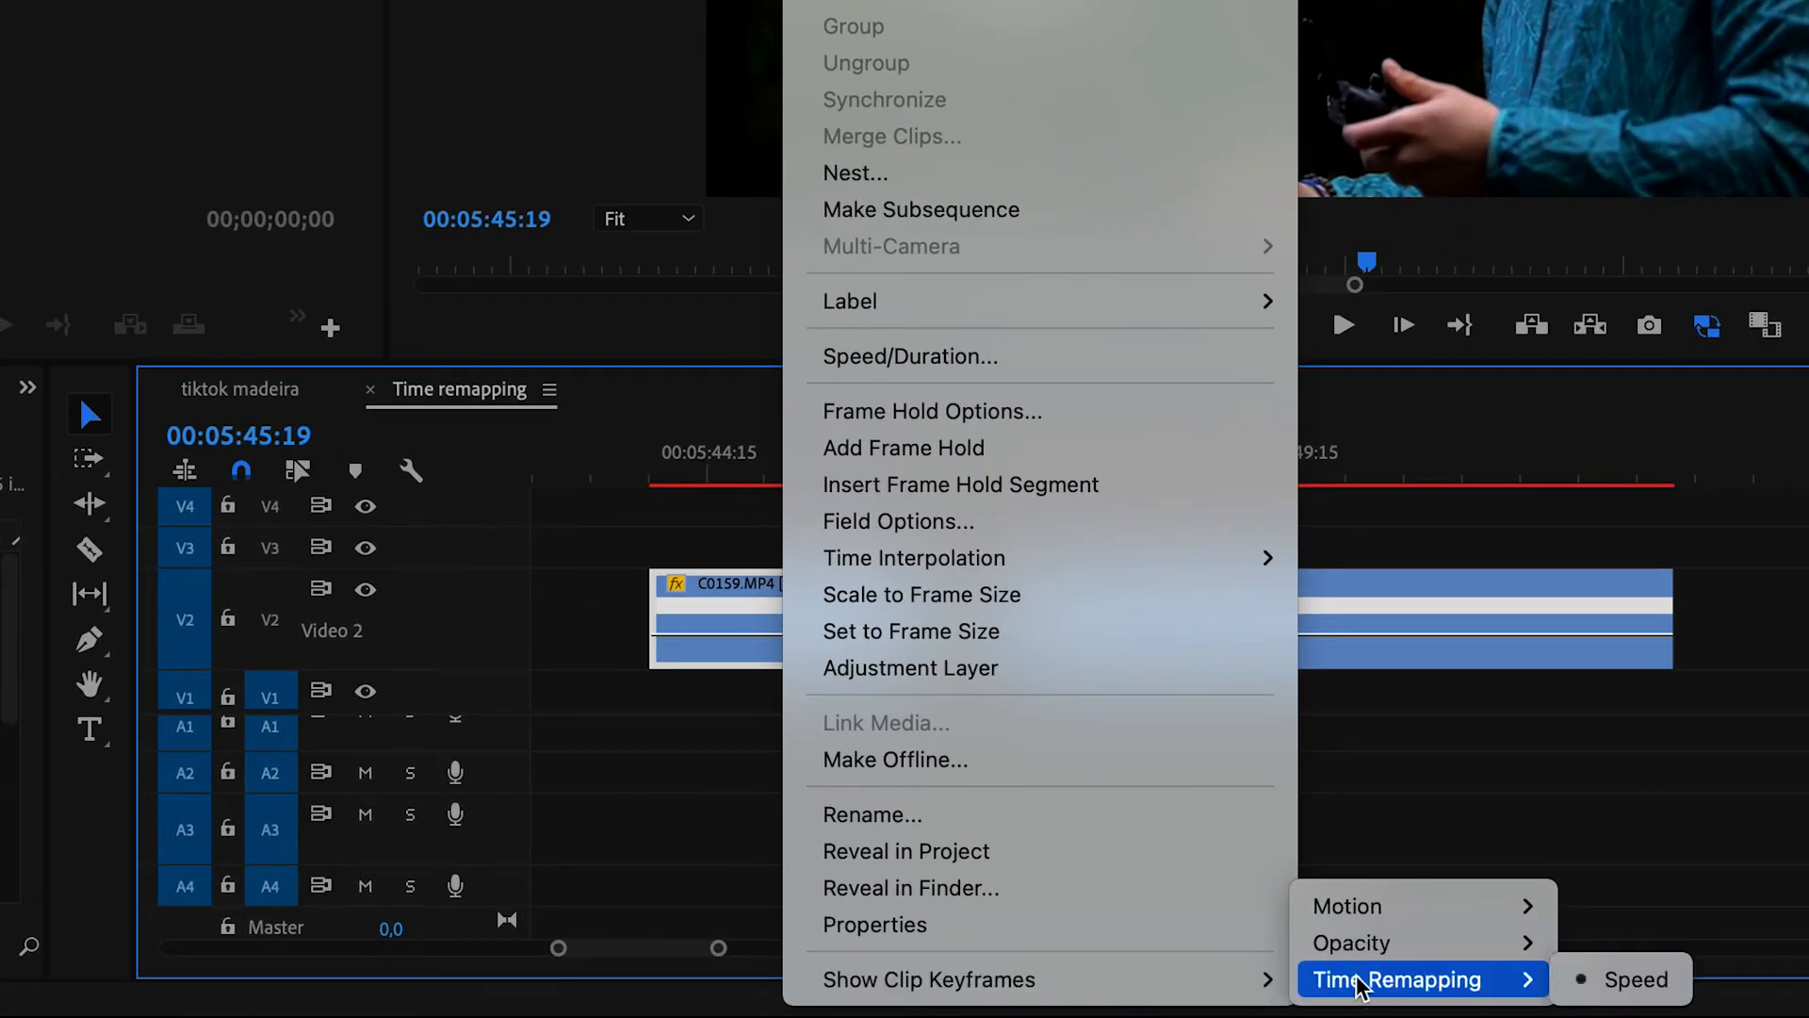
pyautogui.click(1602, 980)
# - Add speed keyframes with the Pen tool at 00:05:45:19 in C0159.MP4 and 00:05:47:20 in C0163.MP4
pyautogui.press('p')
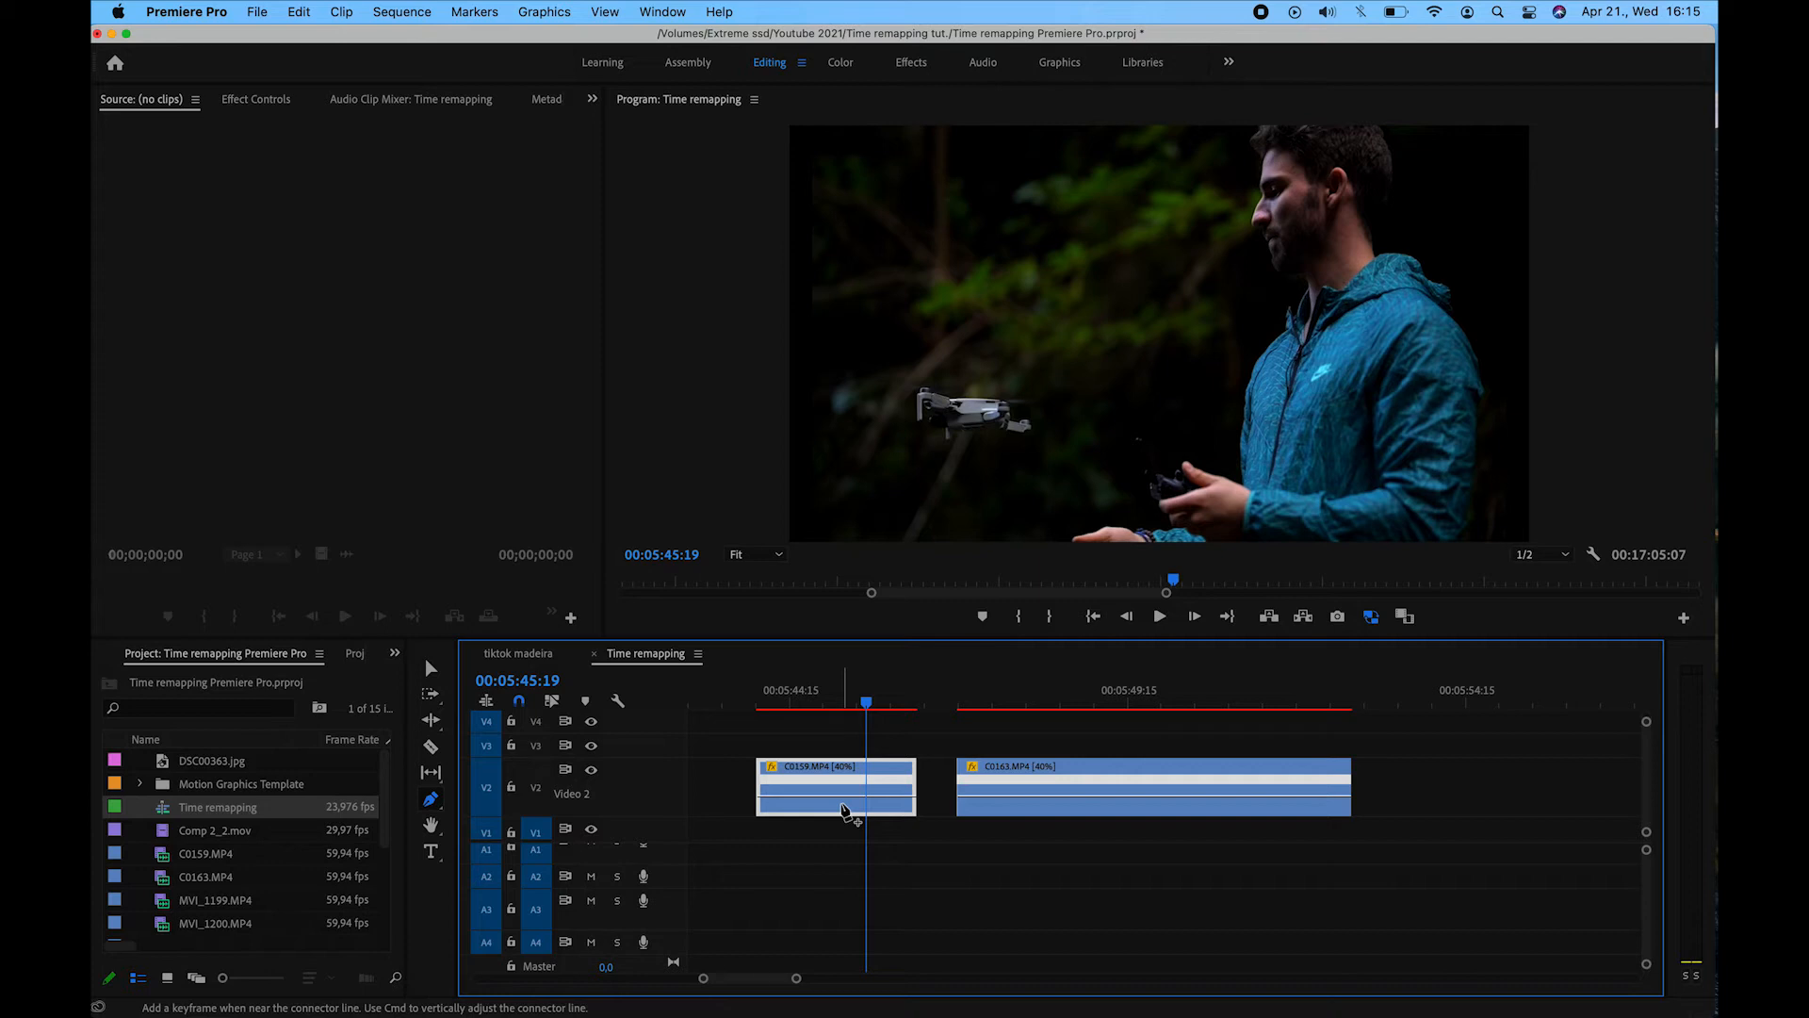
pyautogui.click(867, 799)
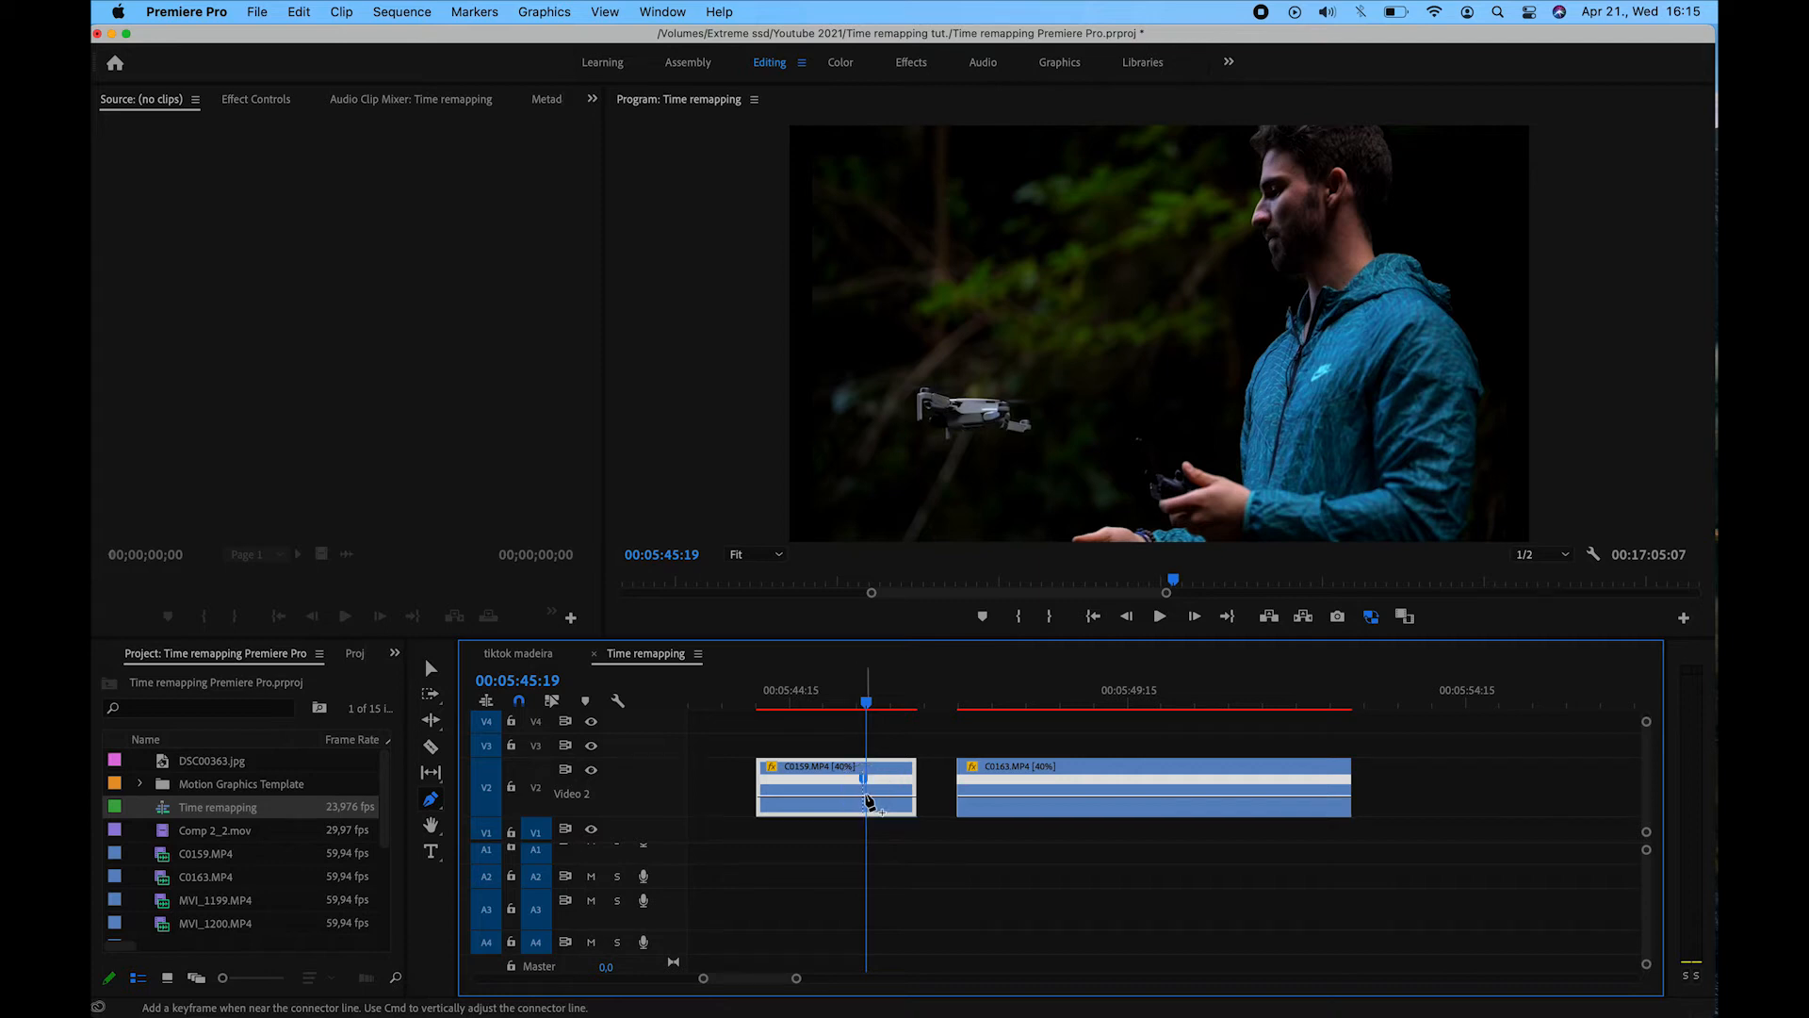
pyautogui.click(965, 702)
pyautogui.moveTo(971, 704); pyautogui.dragTo(1009, 711)
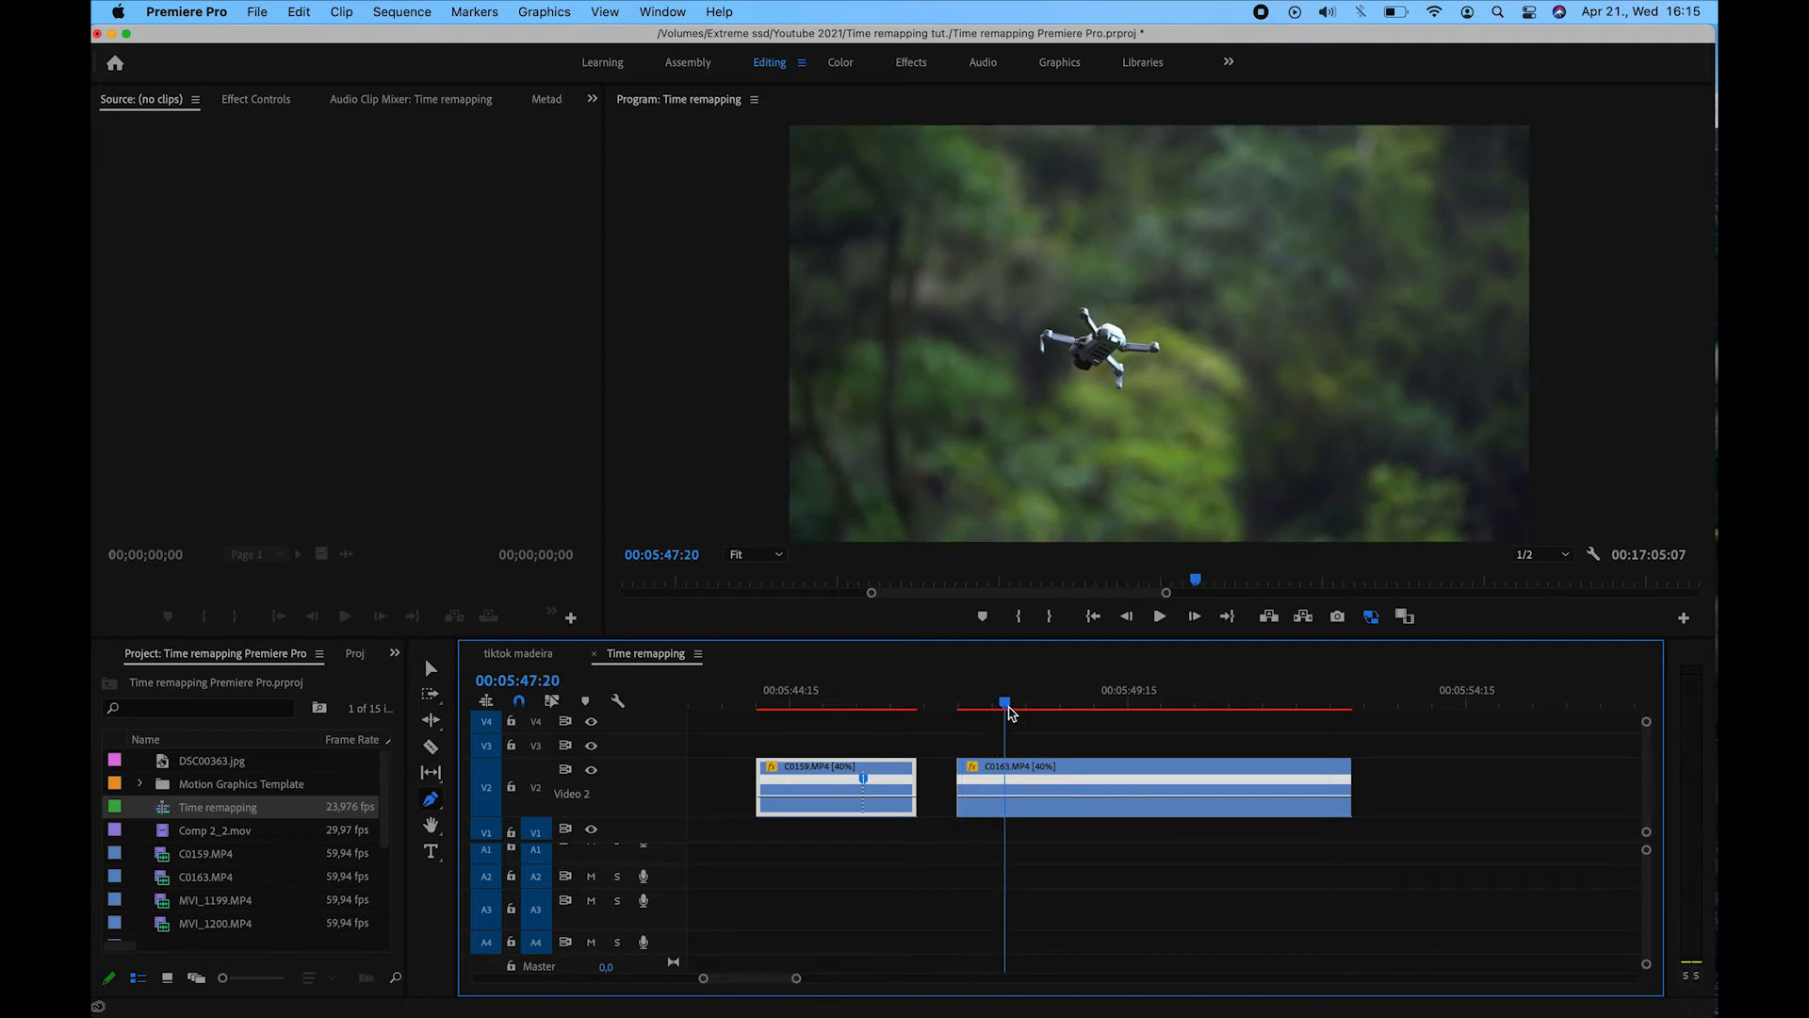
pyautogui.click(1006, 787)
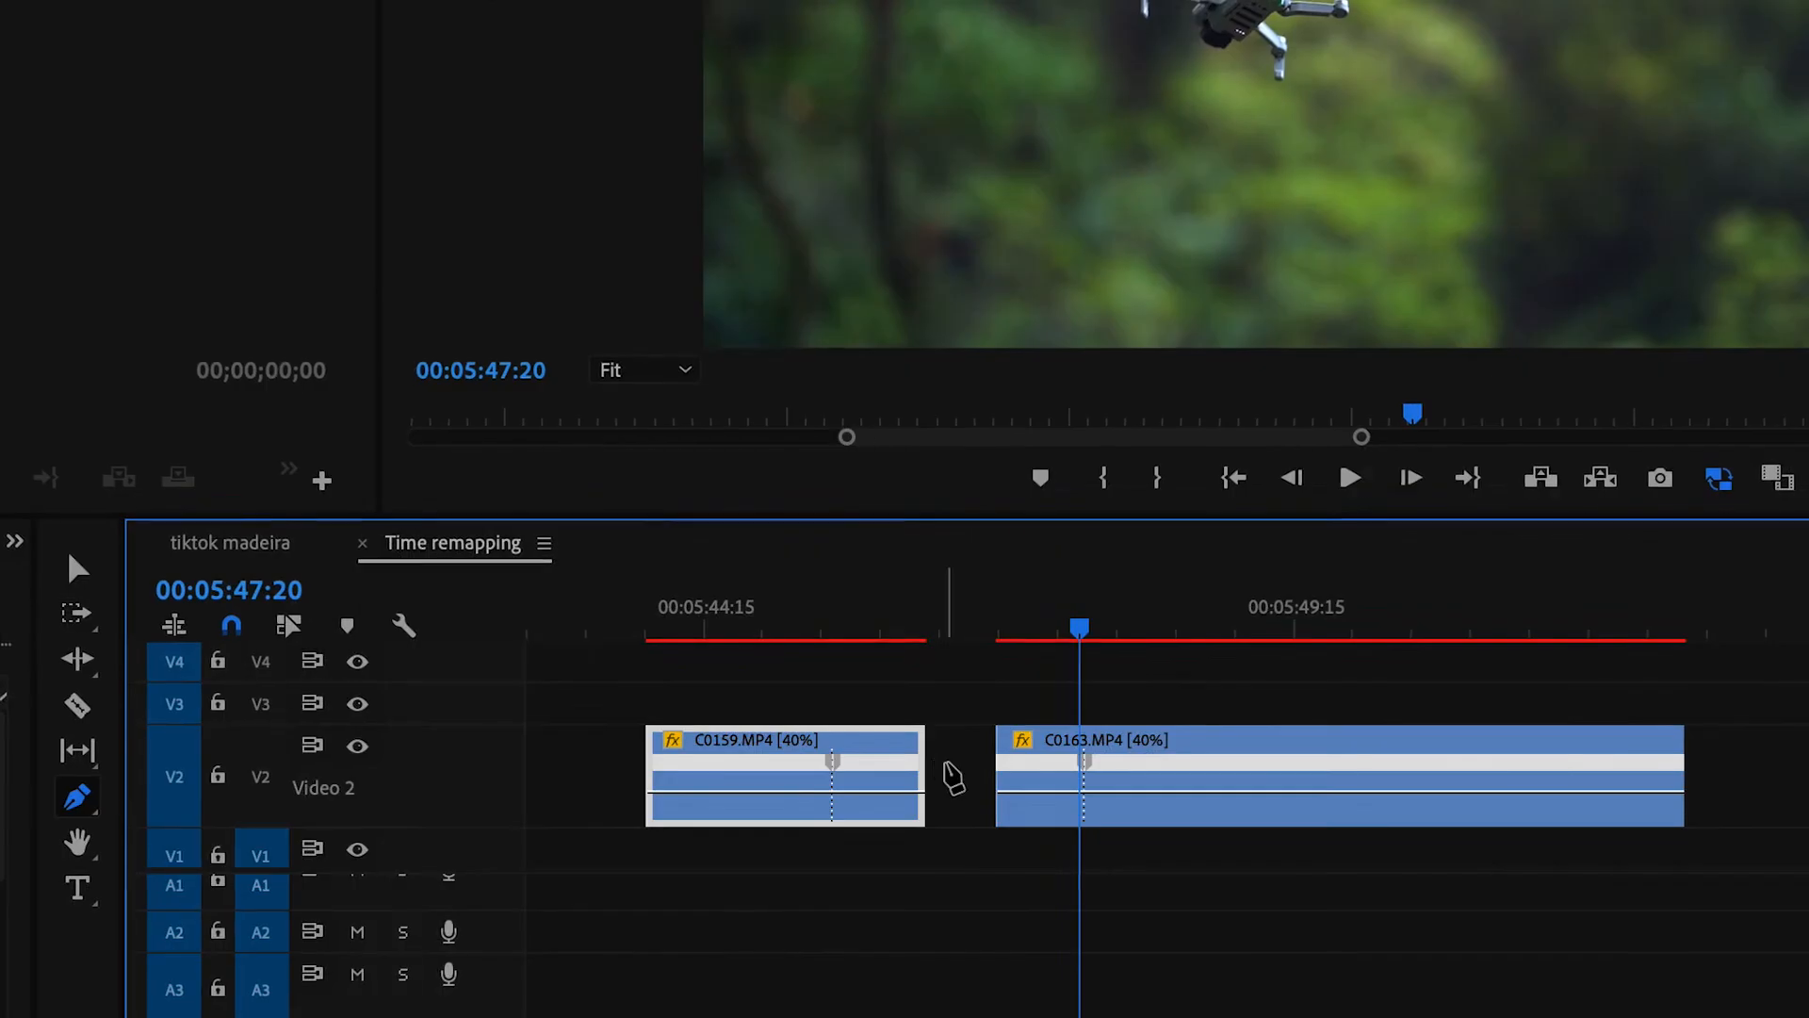
# - Raise the speed of C0159.MP4 after its keyframe to about 393%
pyautogui.press('v')
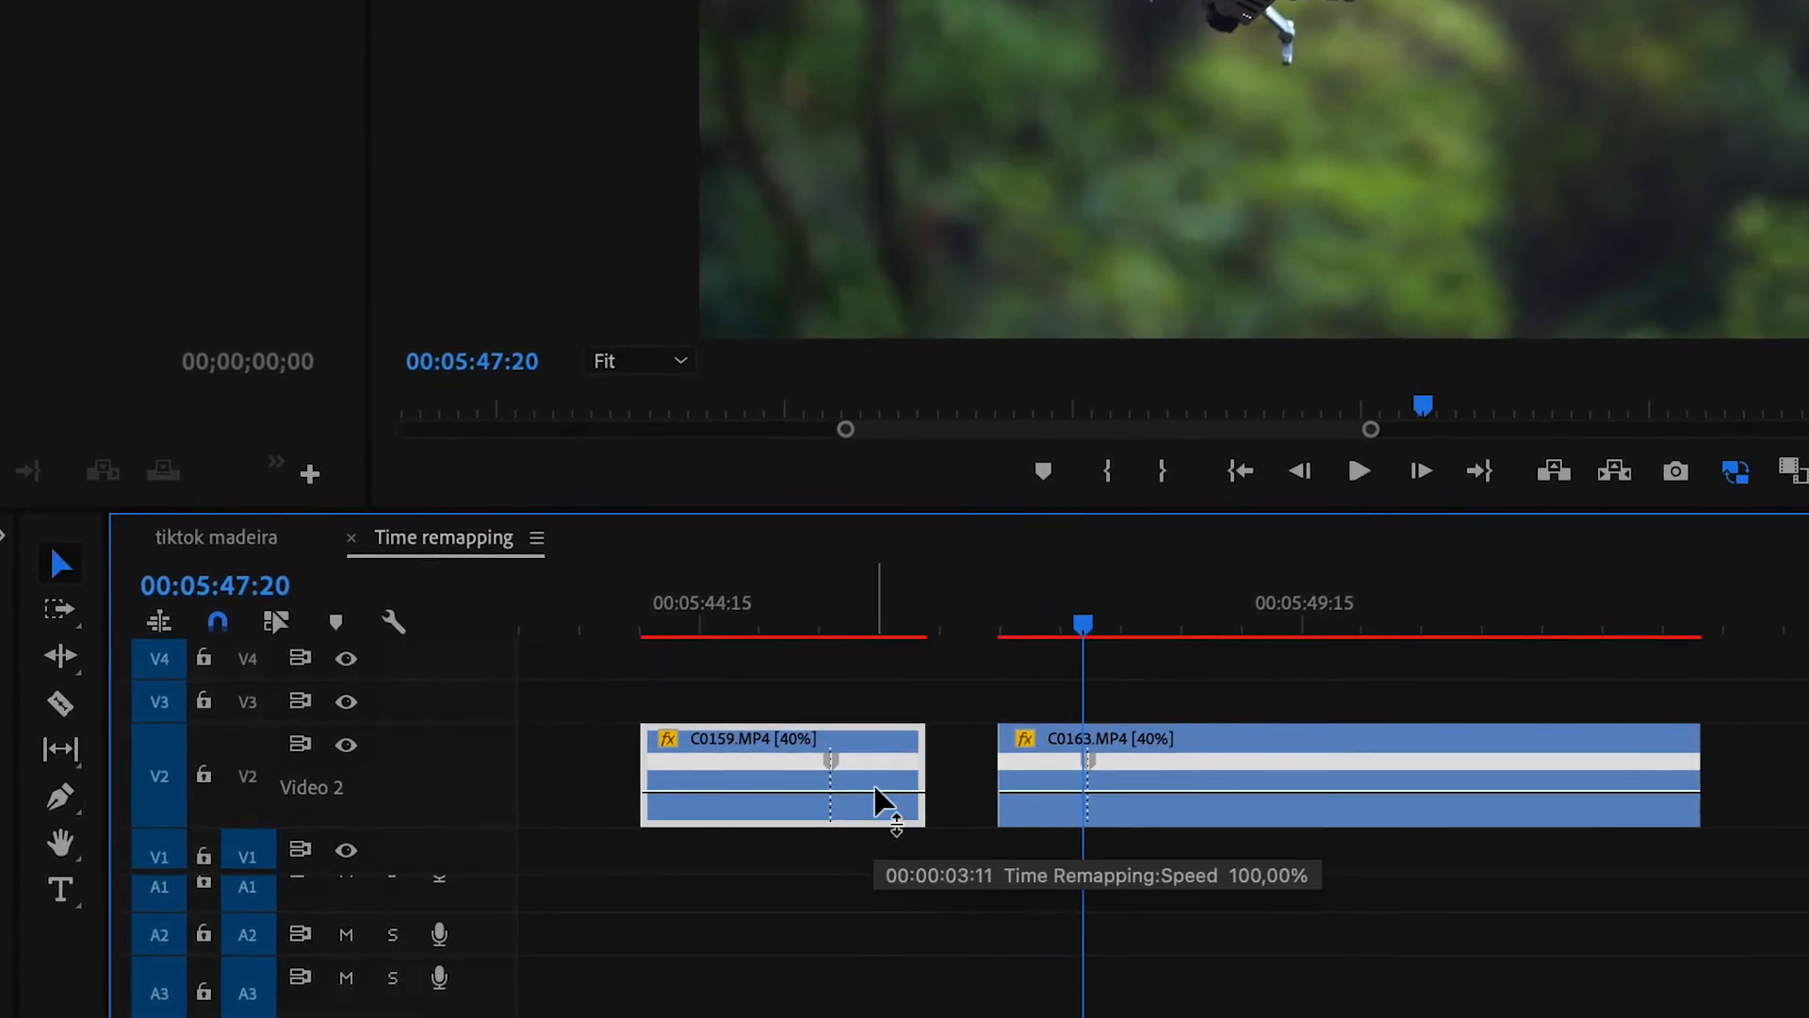
pyautogui.click(874, 803)
pyautogui.moveTo(875, 803); pyautogui.dragTo(874, 769)
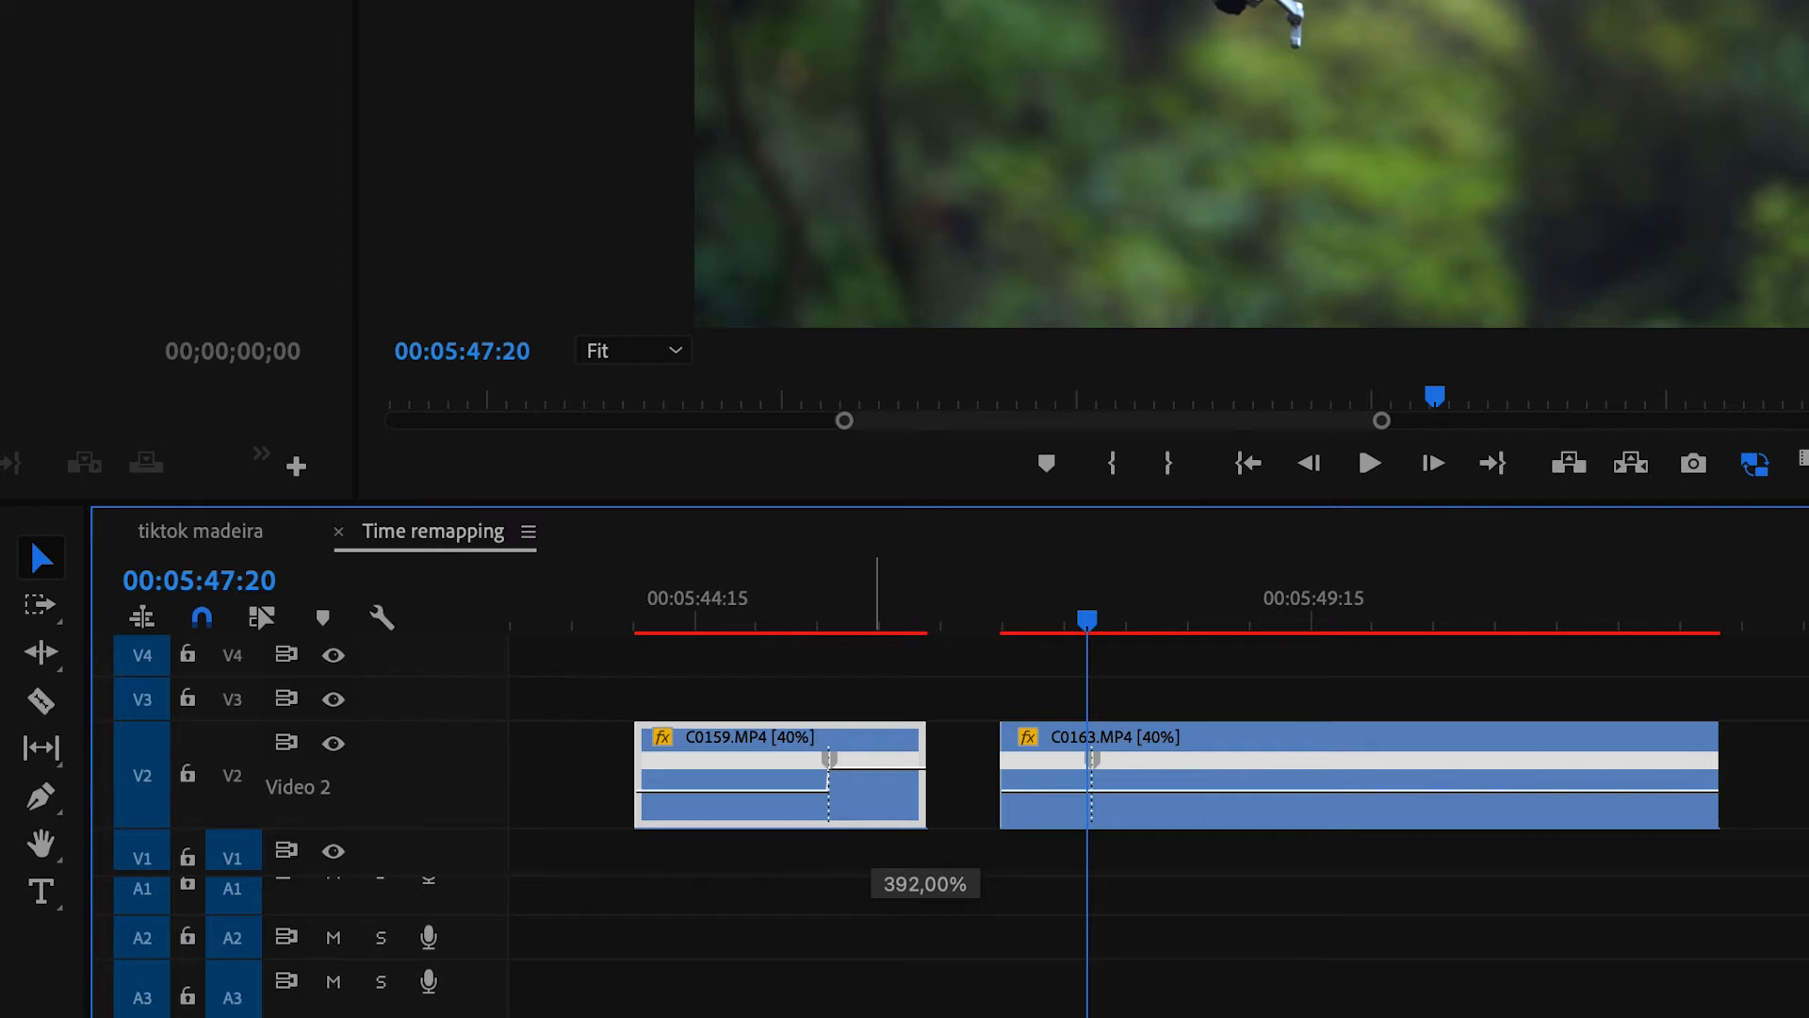
pyautogui.moveTo(874, 769); pyautogui.dragTo(873, 768)
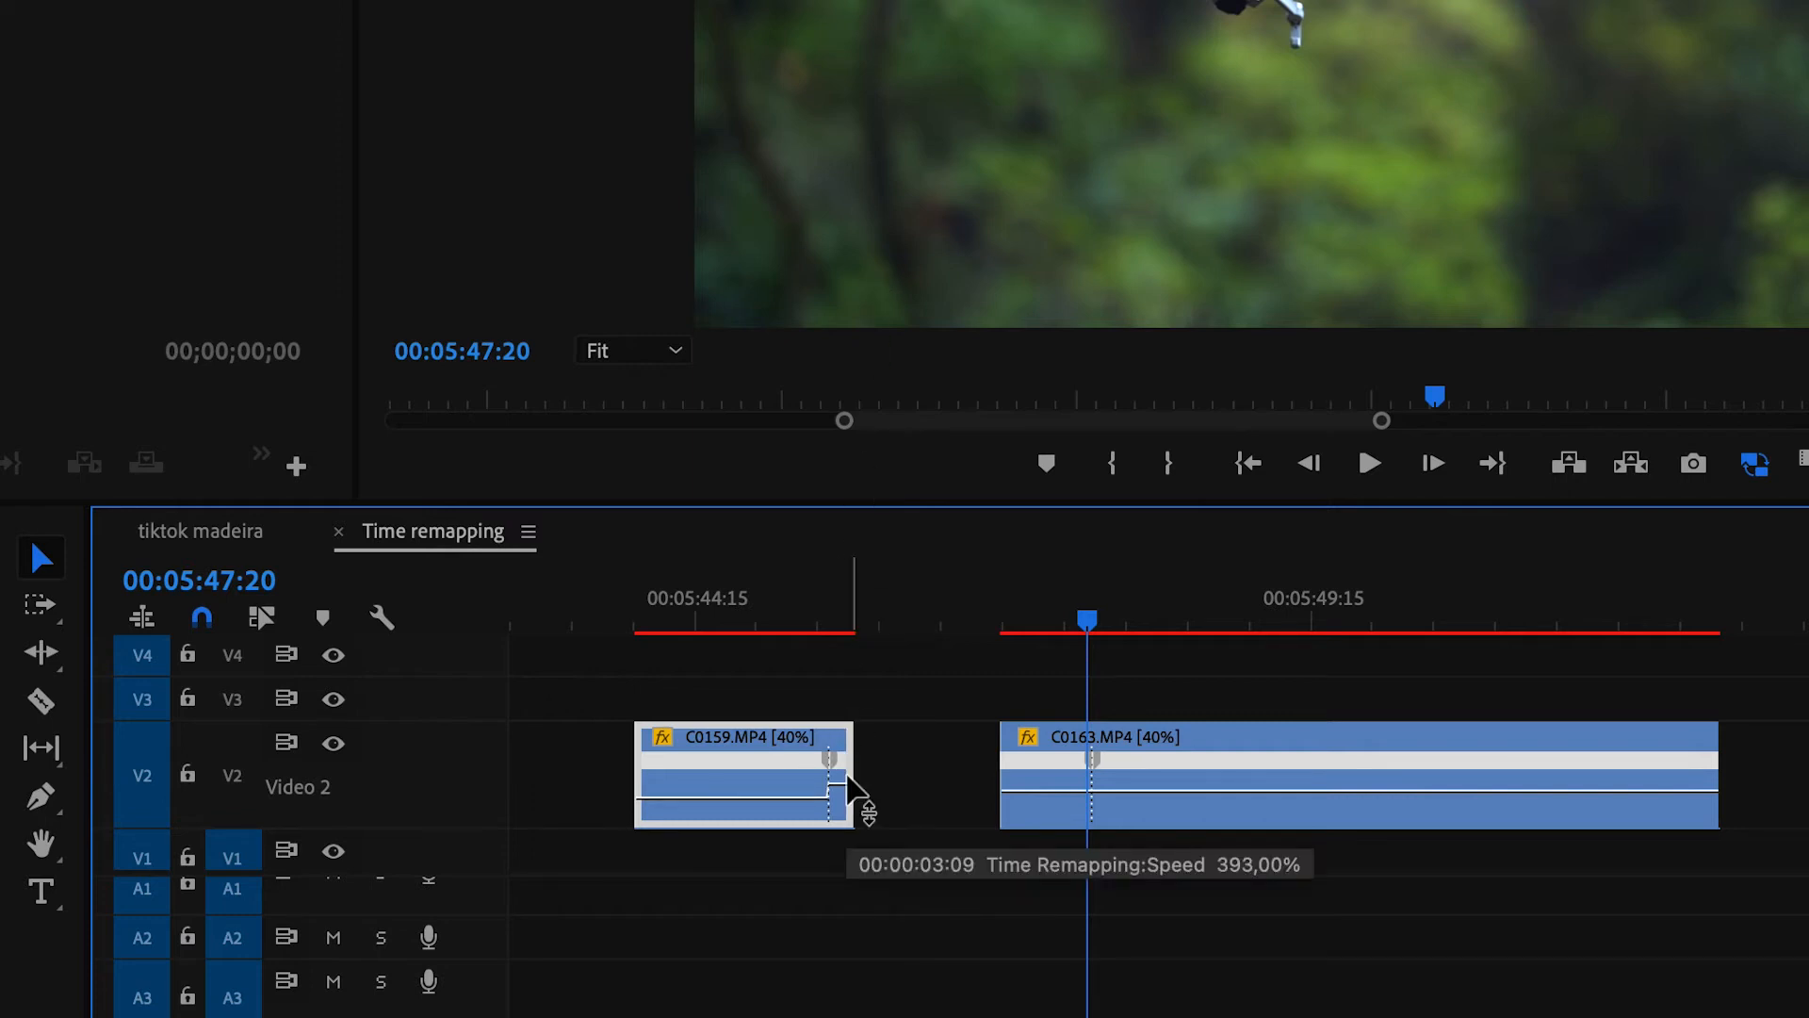
# - Raise the speed of C0163.MP4 in the section before its keyframe
pyautogui.scroll(3, 853, 787)
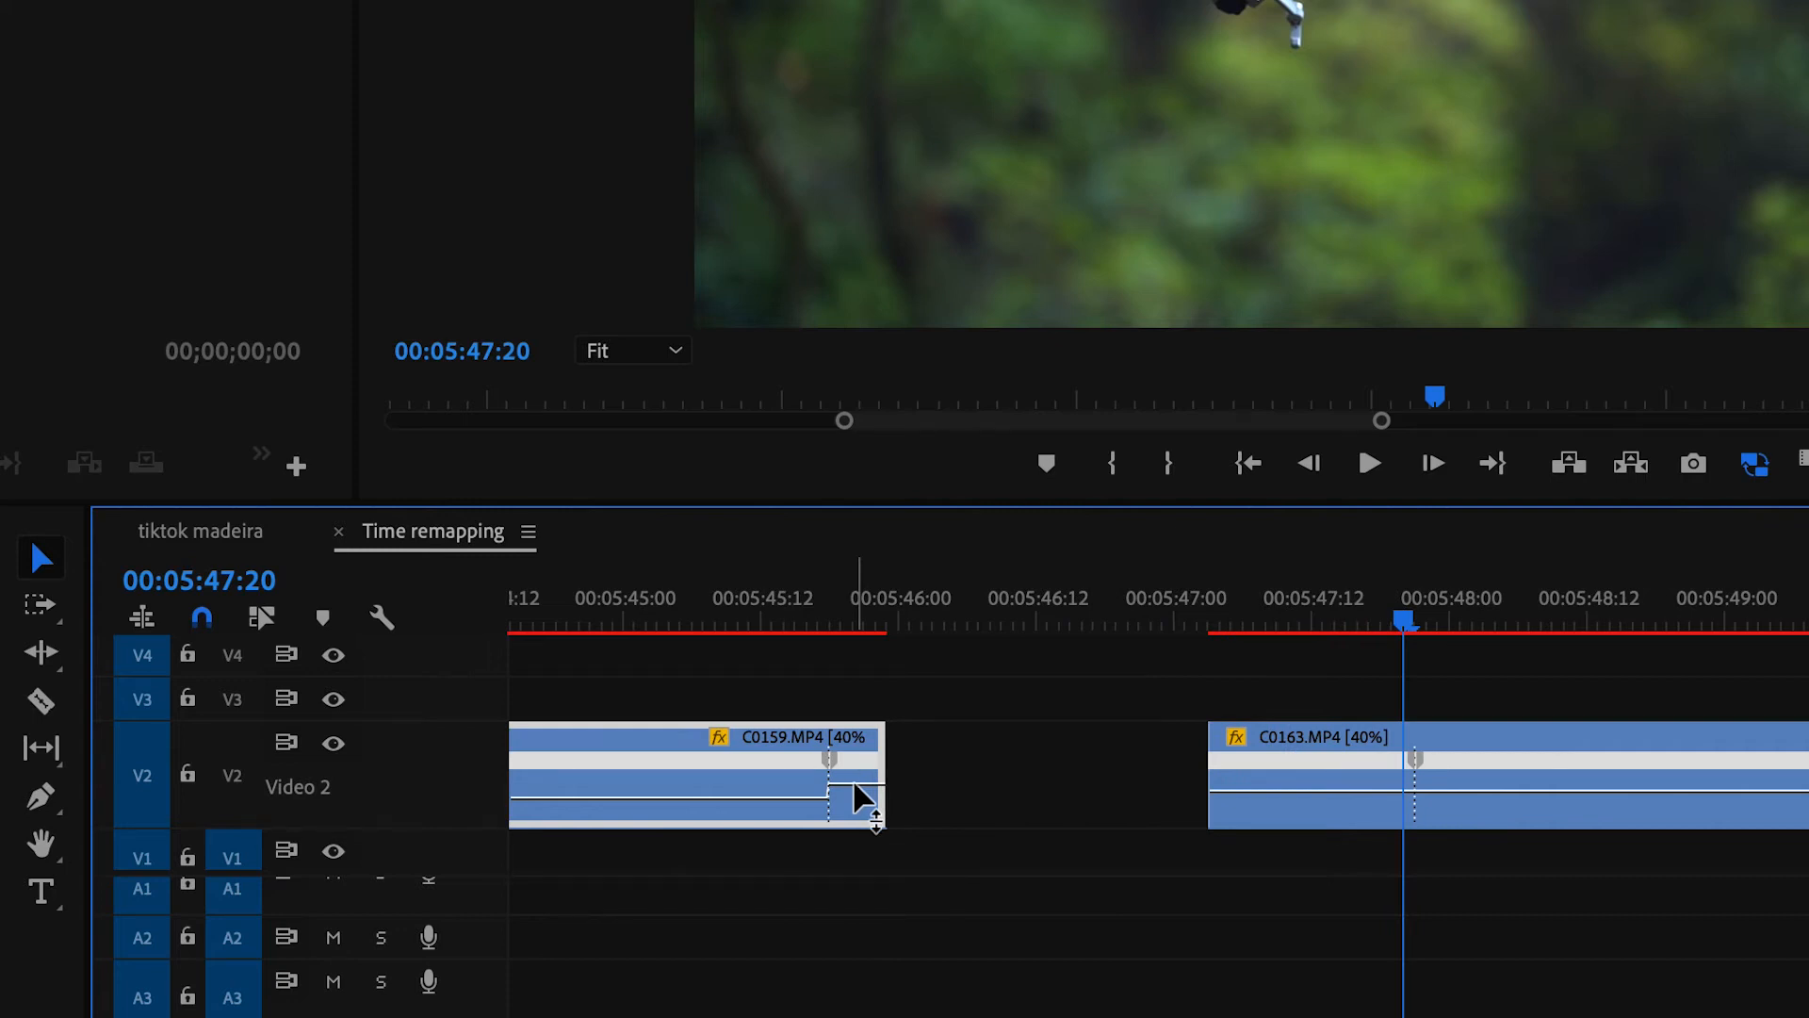
pyautogui.click(1339, 809)
pyautogui.moveTo(1415, 759); pyautogui.dragTo(1226, 761)
# - Split the speed keyframe in C0159.MP4 to create a gradual speed ramp from about 00:05:45:18 to 00:05:45:20
pyautogui.scroll(4, 800, 727)
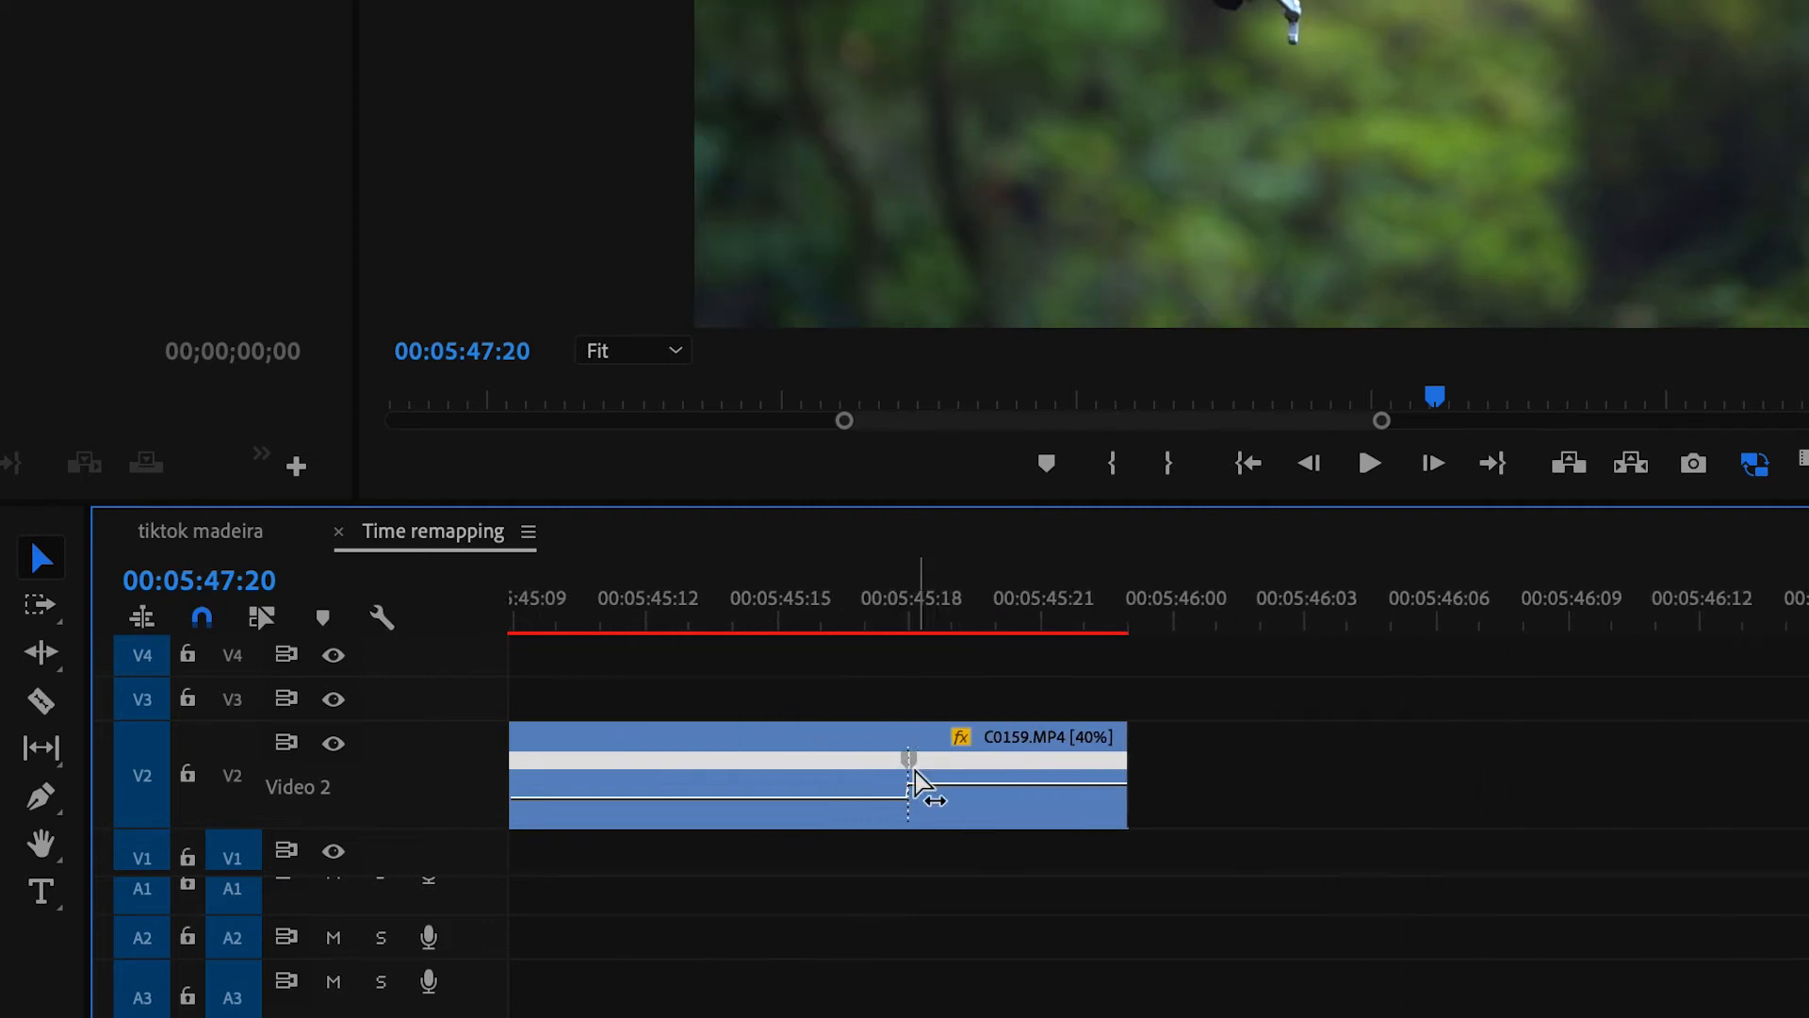
pyautogui.click(917, 765)
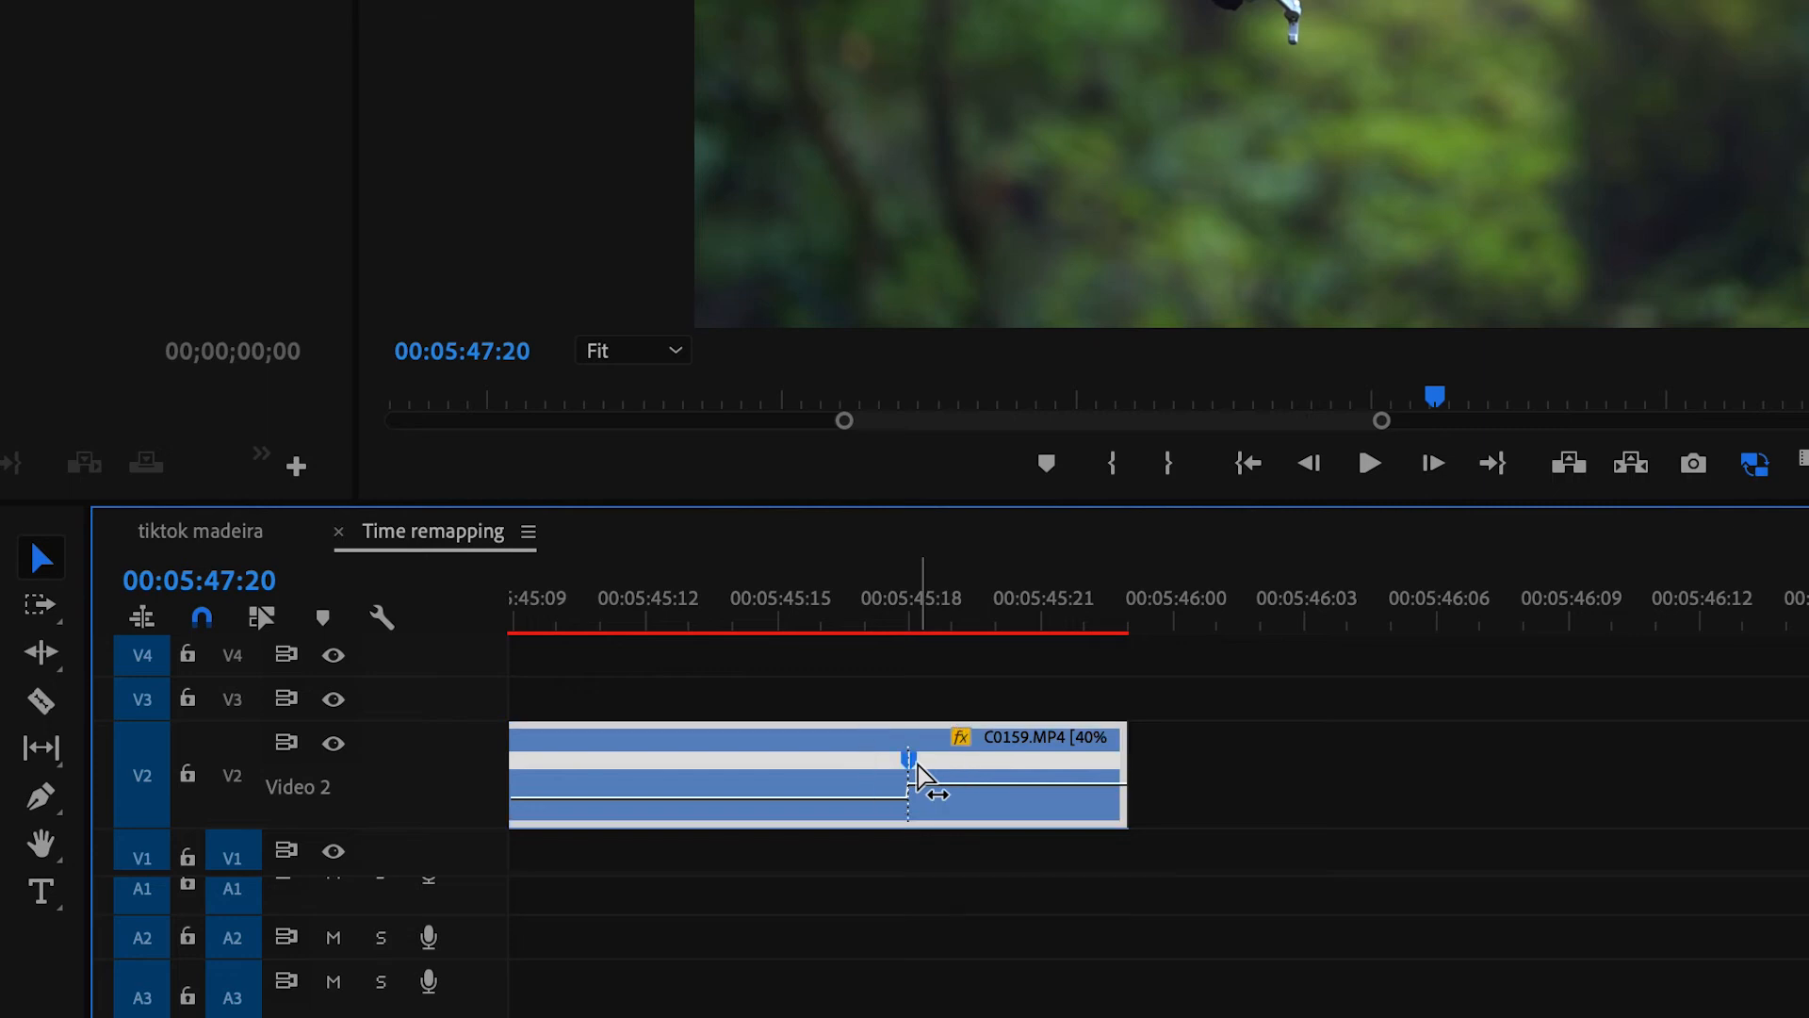
pyautogui.moveTo(916, 765); pyautogui.dragTo(1044, 768)
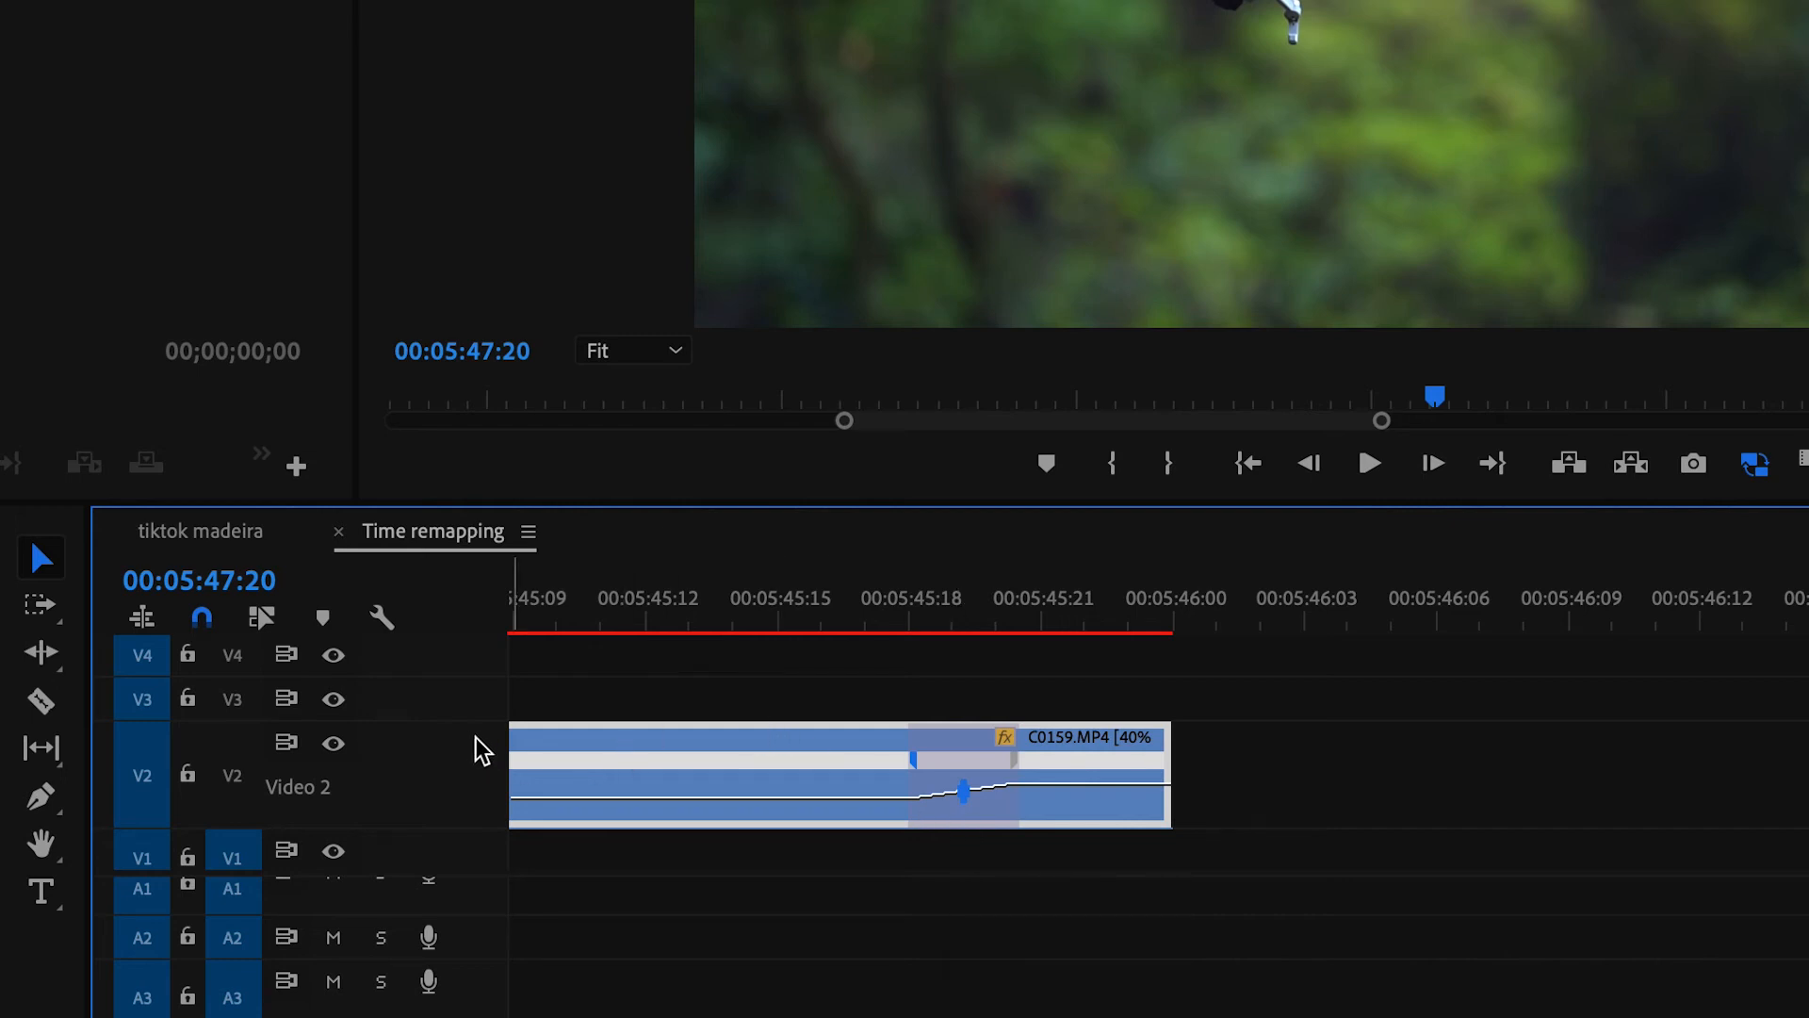
# - Enlarge video track V2 and bend the speed ramp in C0159.MP4 into a smooth curve
pyautogui.moveTo(468, 721); pyautogui.dragTo(472, 701)
pyautogui.scroll(1, 1016, 799)
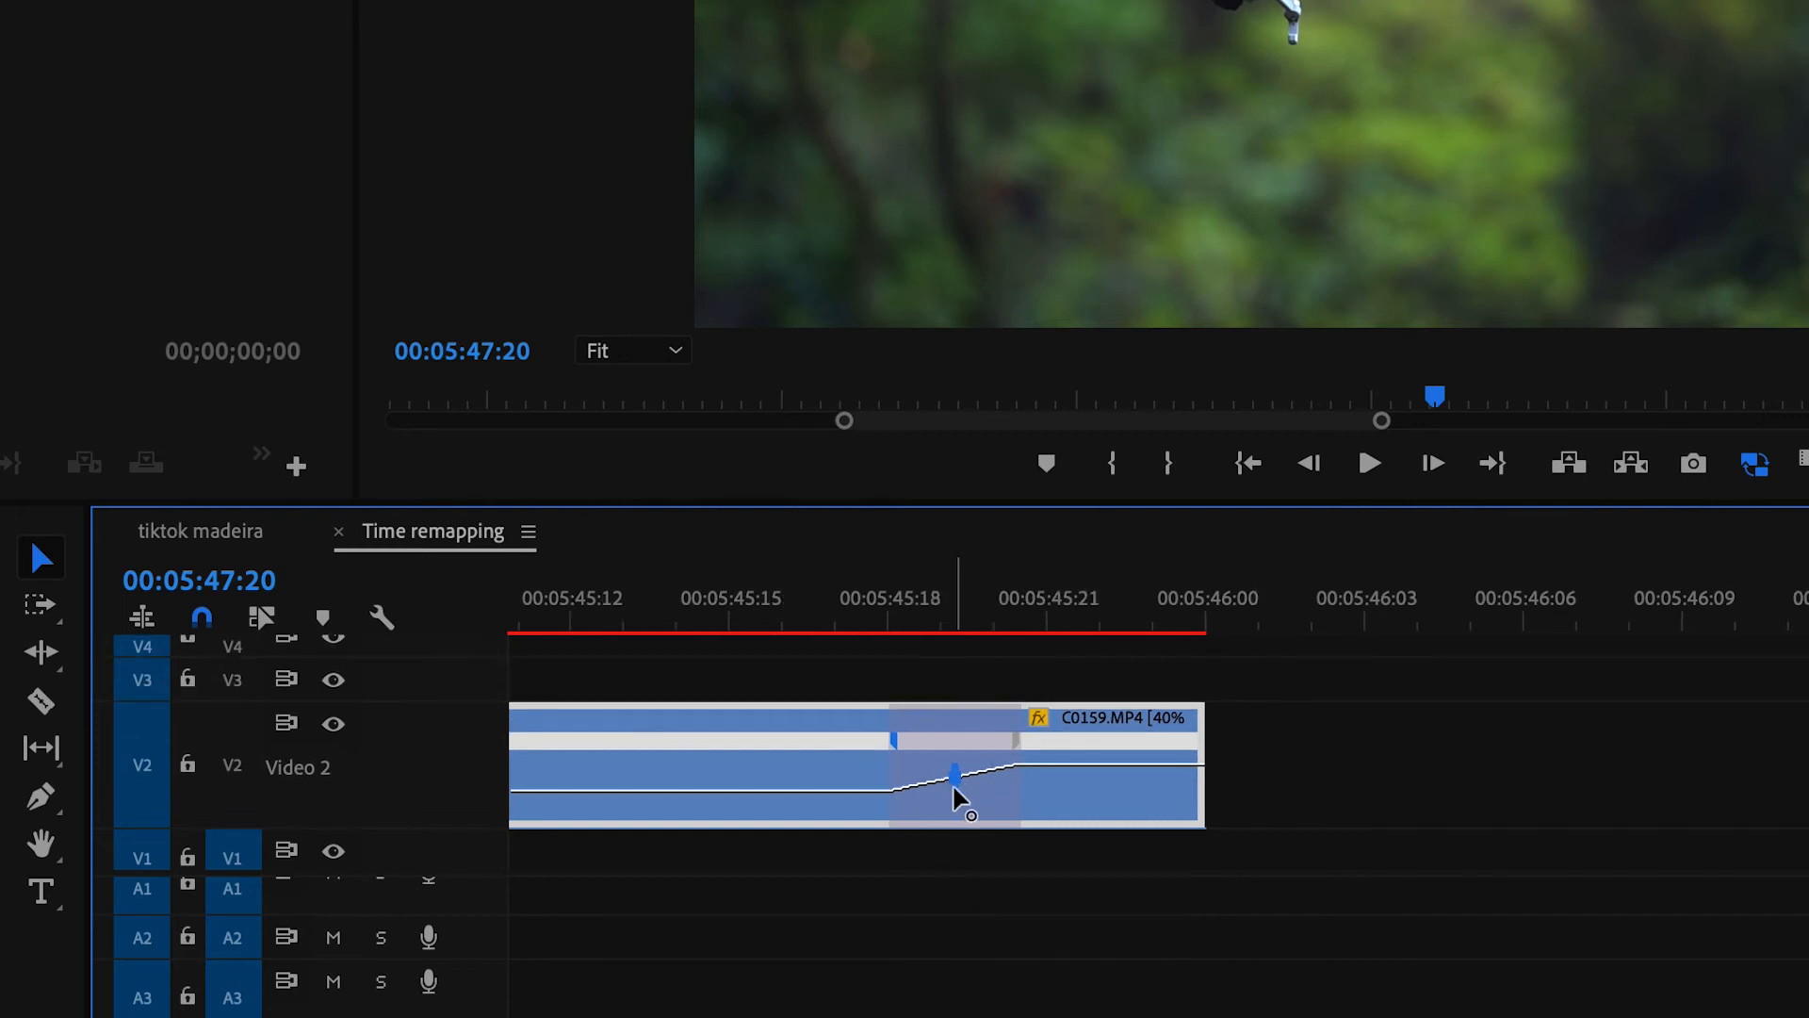
pyautogui.moveTo(959, 803); pyautogui.dragTo(733, 723)
# - Split the speed keyframe in C0163.MP4 into a gradual slowdown ramp, smooth its curve and adjust the ramp's start
pyautogui.scroll(-10, 956, 801)
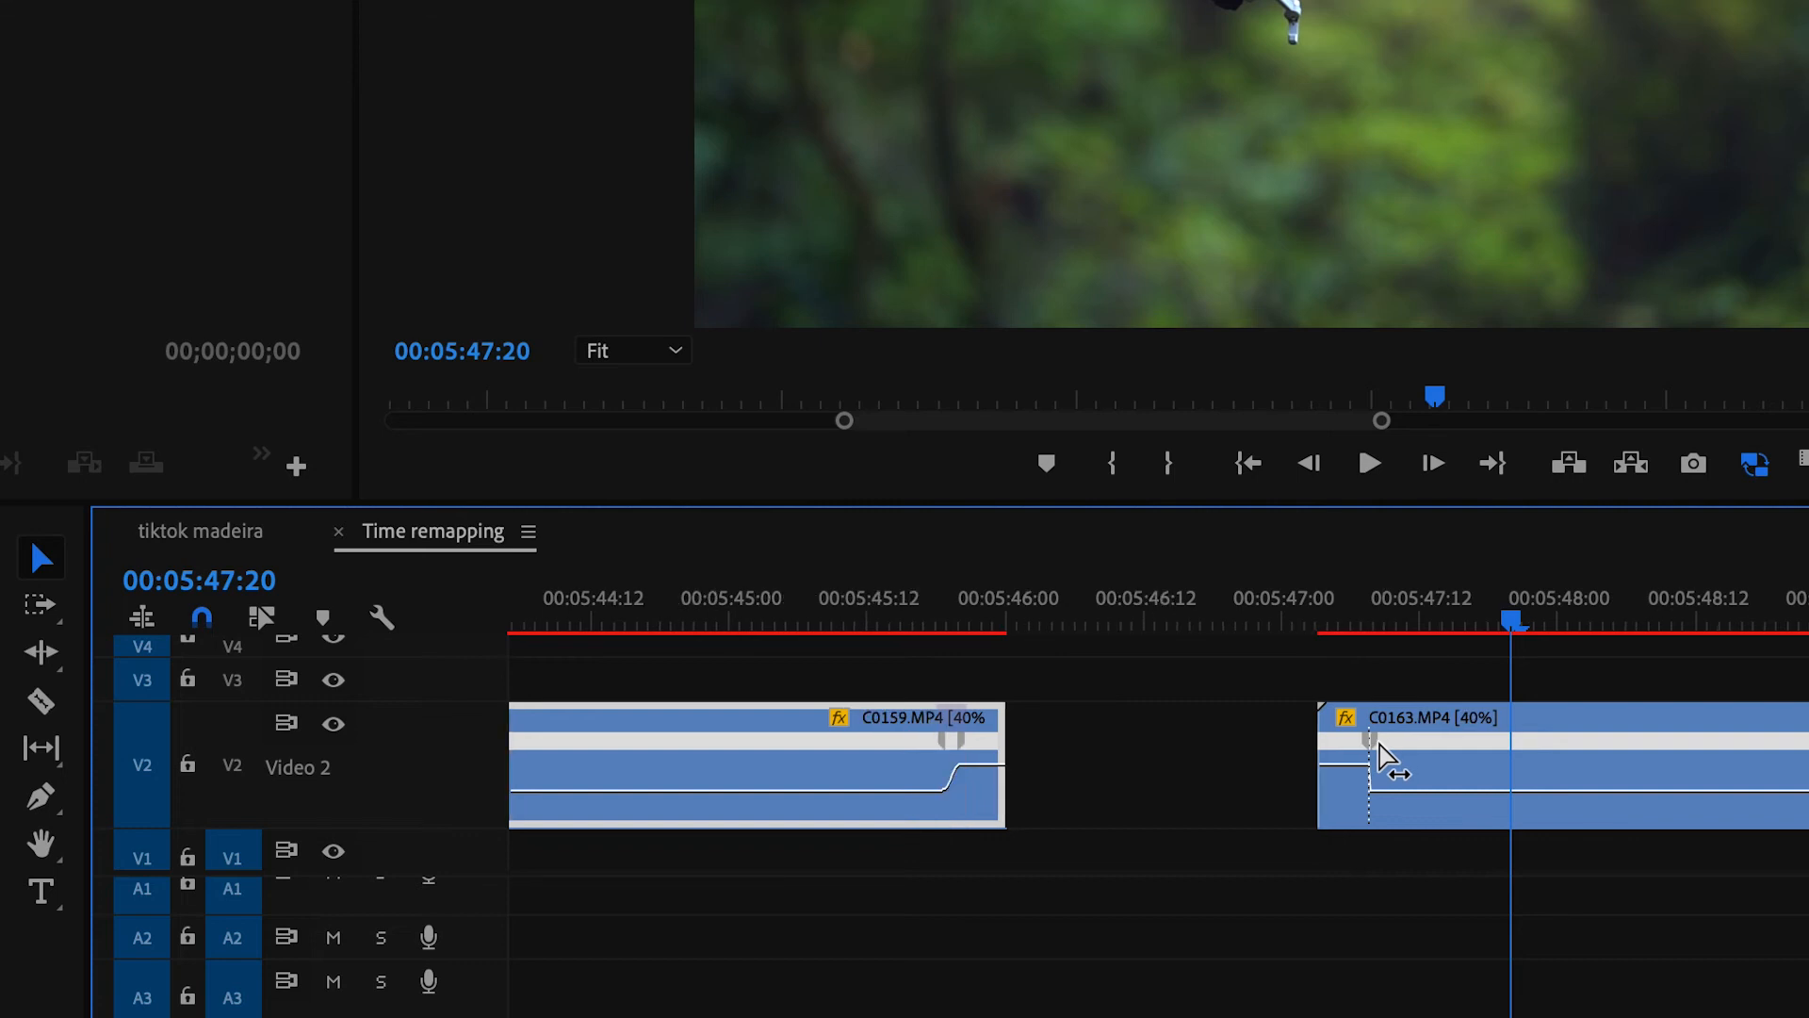
pyautogui.moveTo(1333, 749); pyautogui.dragTo(1633, 778)
pyautogui.click(1454, 741)
pyautogui.scroll(-3, 1082, 808)
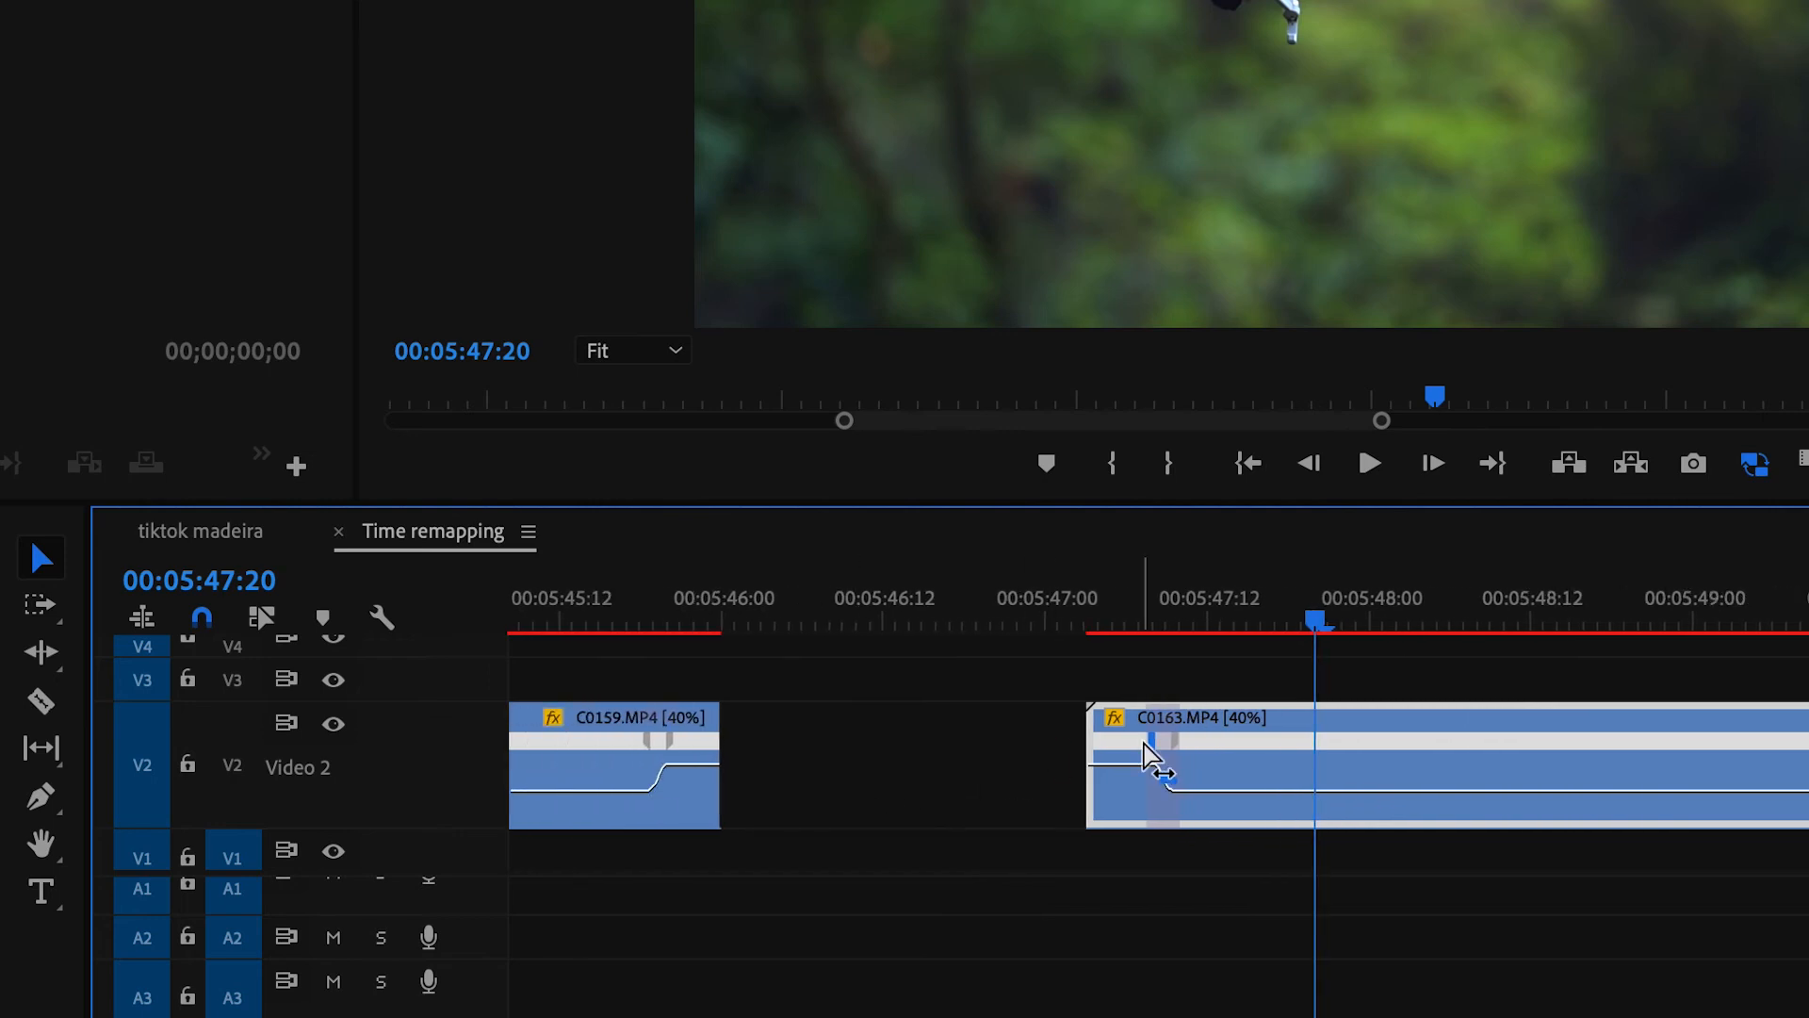
pyautogui.click(1145, 743)
pyautogui.moveTo(1145, 746); pyautogui.dragTo(1160, 749)
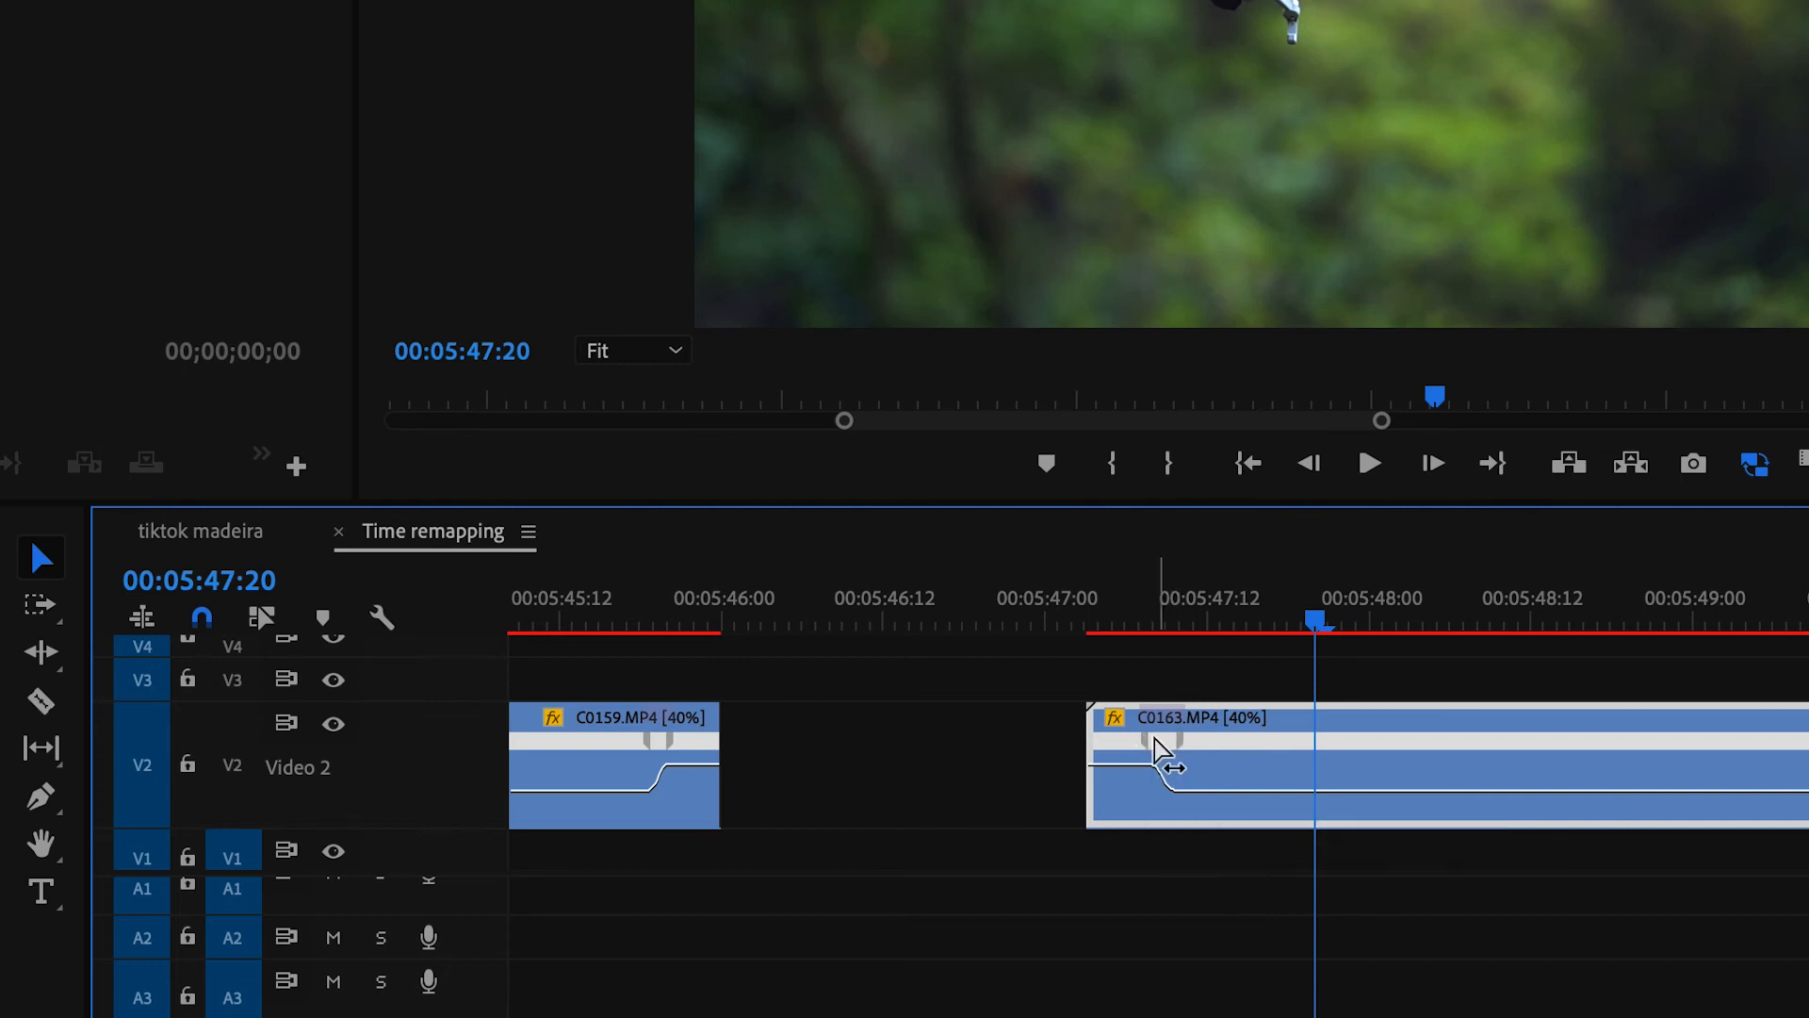
# - Move clip C0163.MP4 directly against the end of C0159.MP4 to close the gap on track V2
pyautogui.hscroll(-3, 1036, 751)
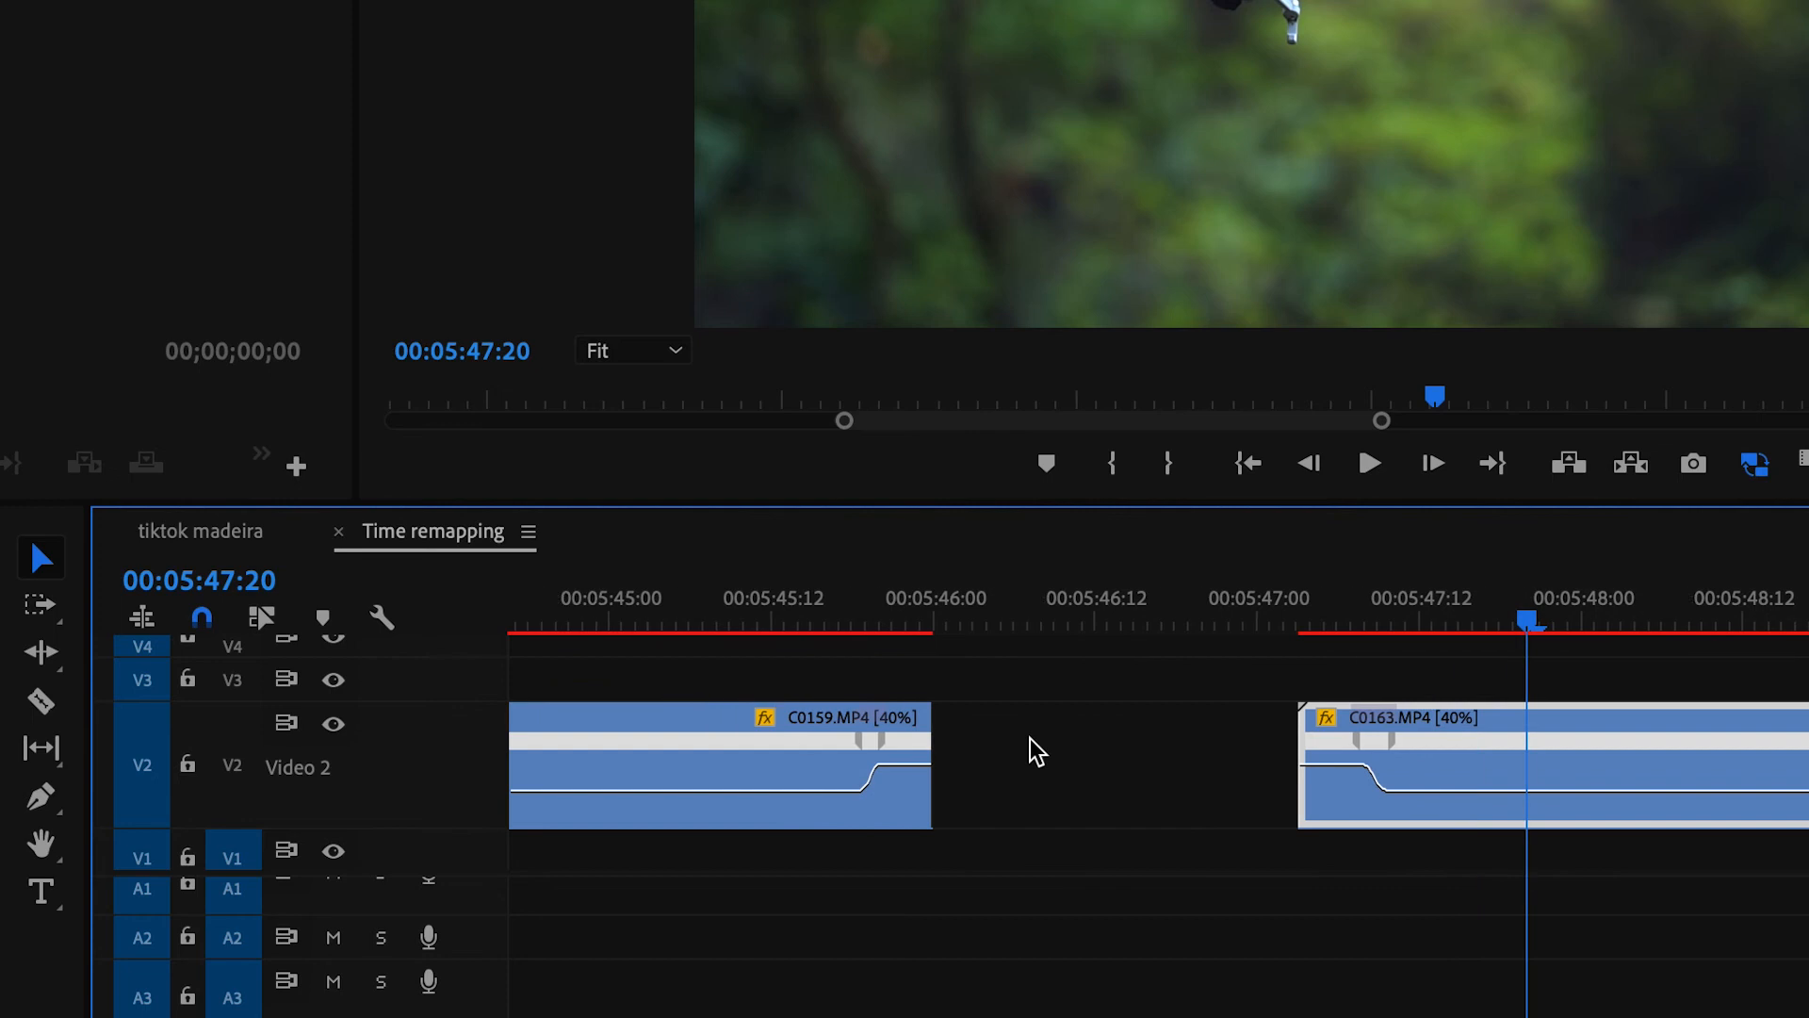
pyautogui.scroll(-1, 1148, 707)
pyautogui.moveTo(1387, 722); pyautogui.dragTo(1107, 721)
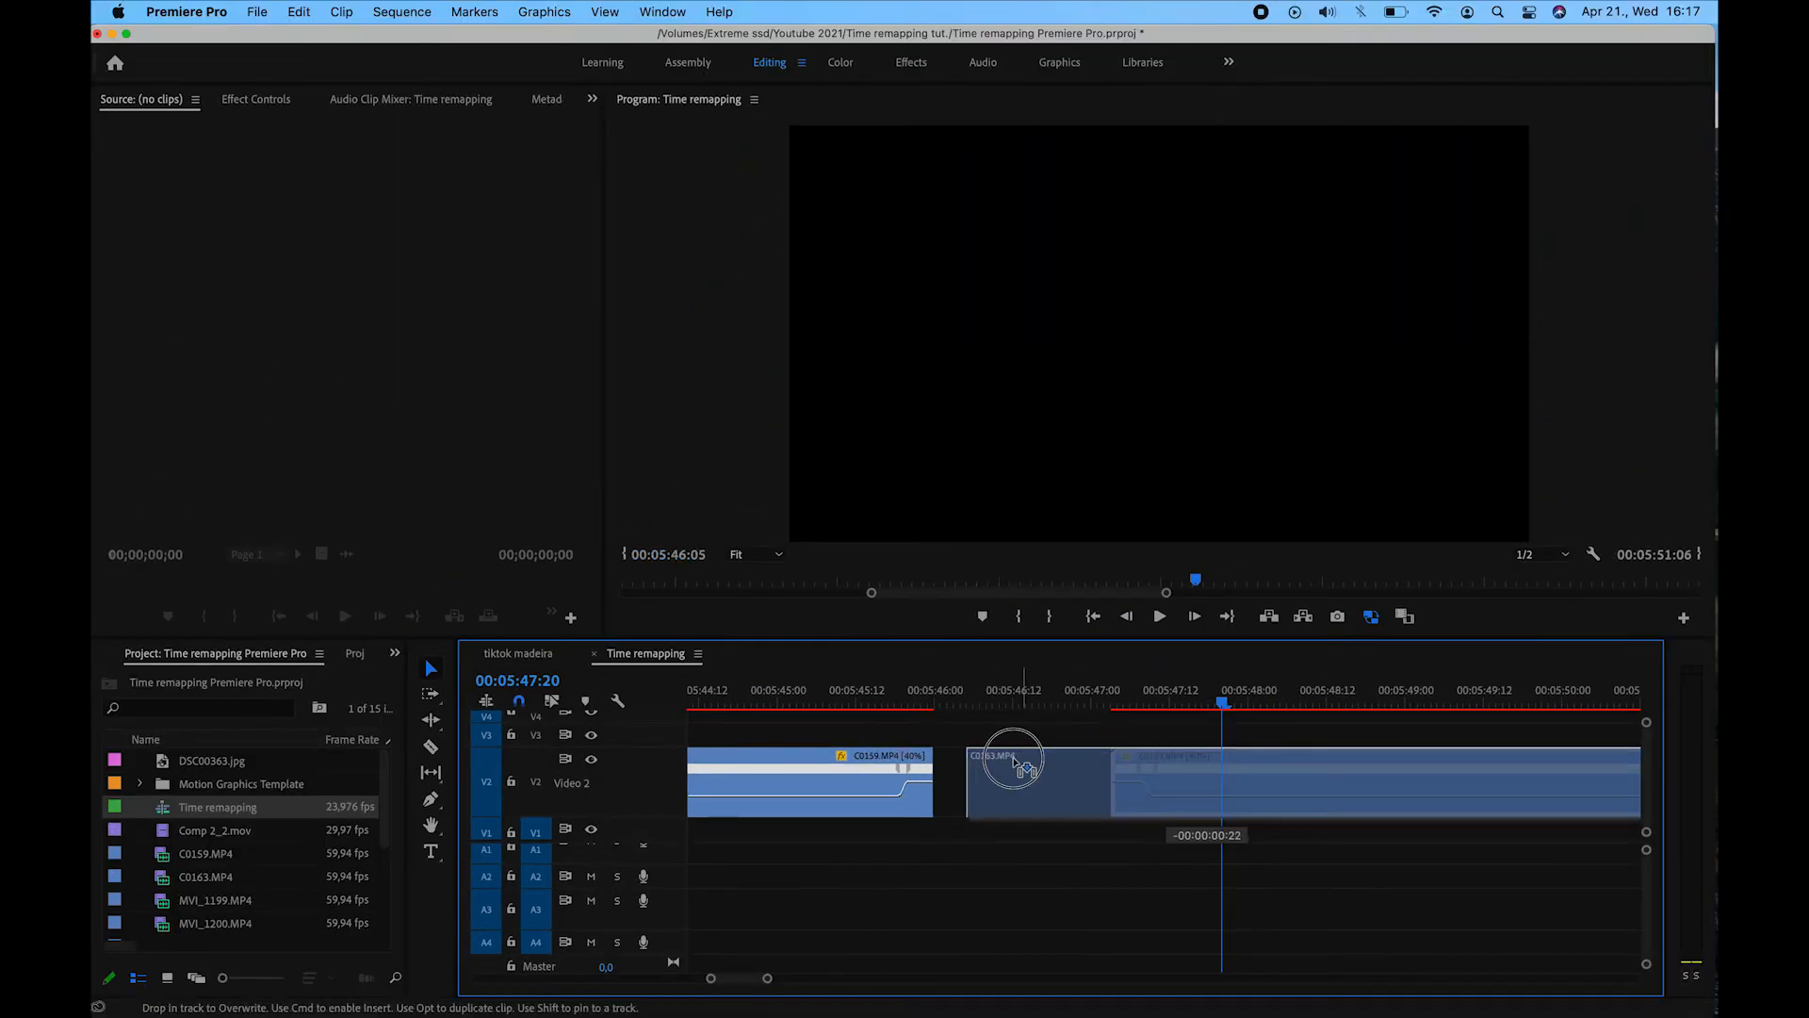
pyautogui.moveTo(1015, 765); pyautogui.dragTo(931, 767)
# - Play back the speed-ramped transition between the two clips several times from around 00:05:45:12
pyautogui.scroll(1, 924, 773)
pyautogui.click(837, 698)
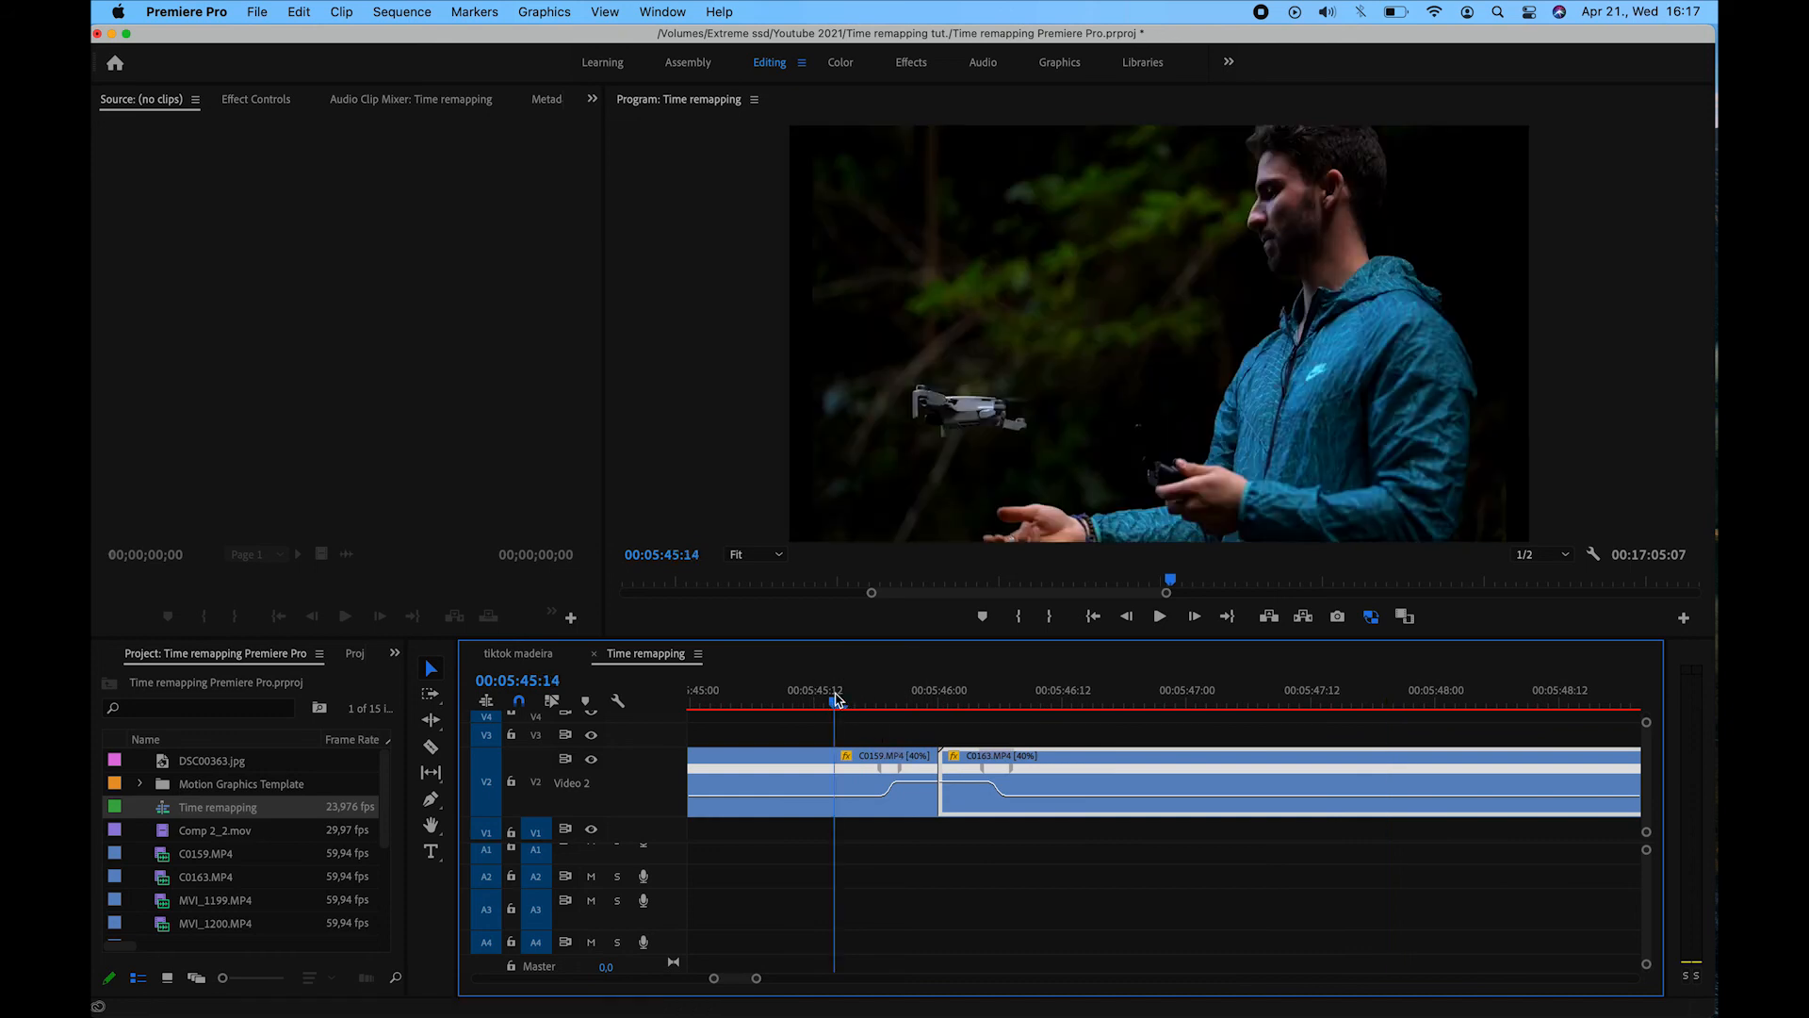
pyautogui.press('space')
pyautogui.click(803, 699)
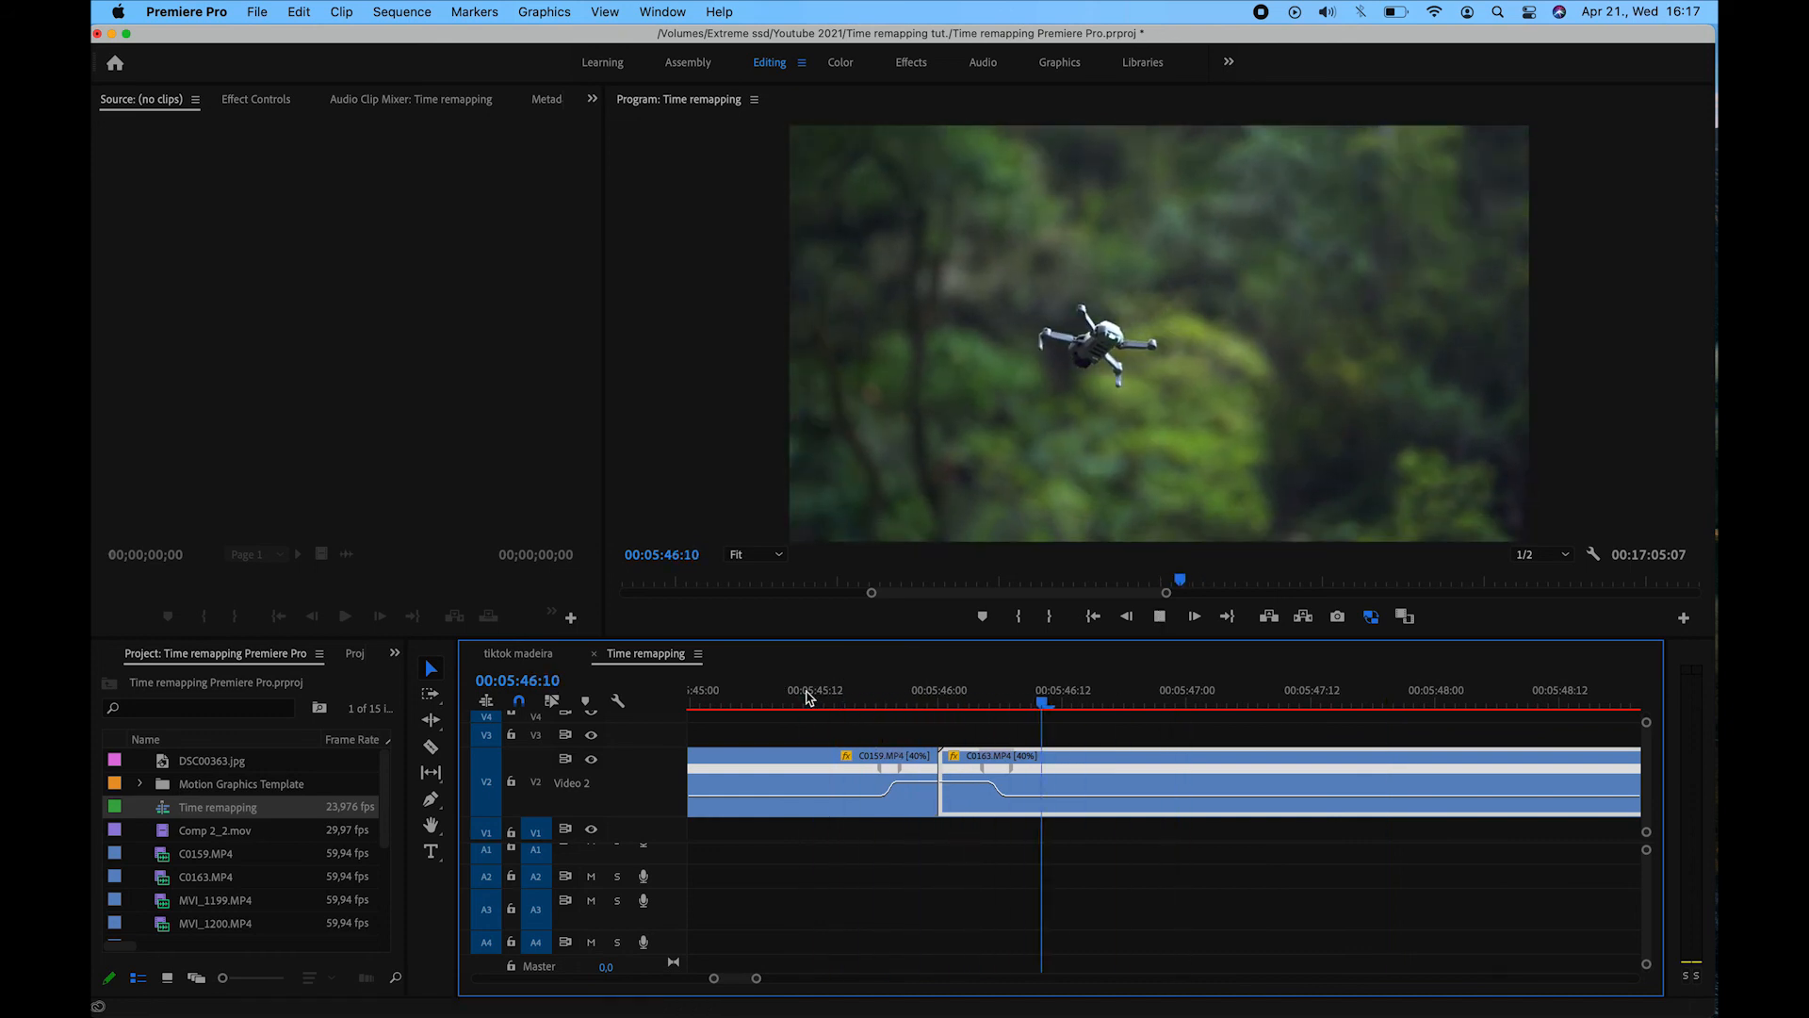
pyautogui.press('space')
pyautogui.click(816, 702)
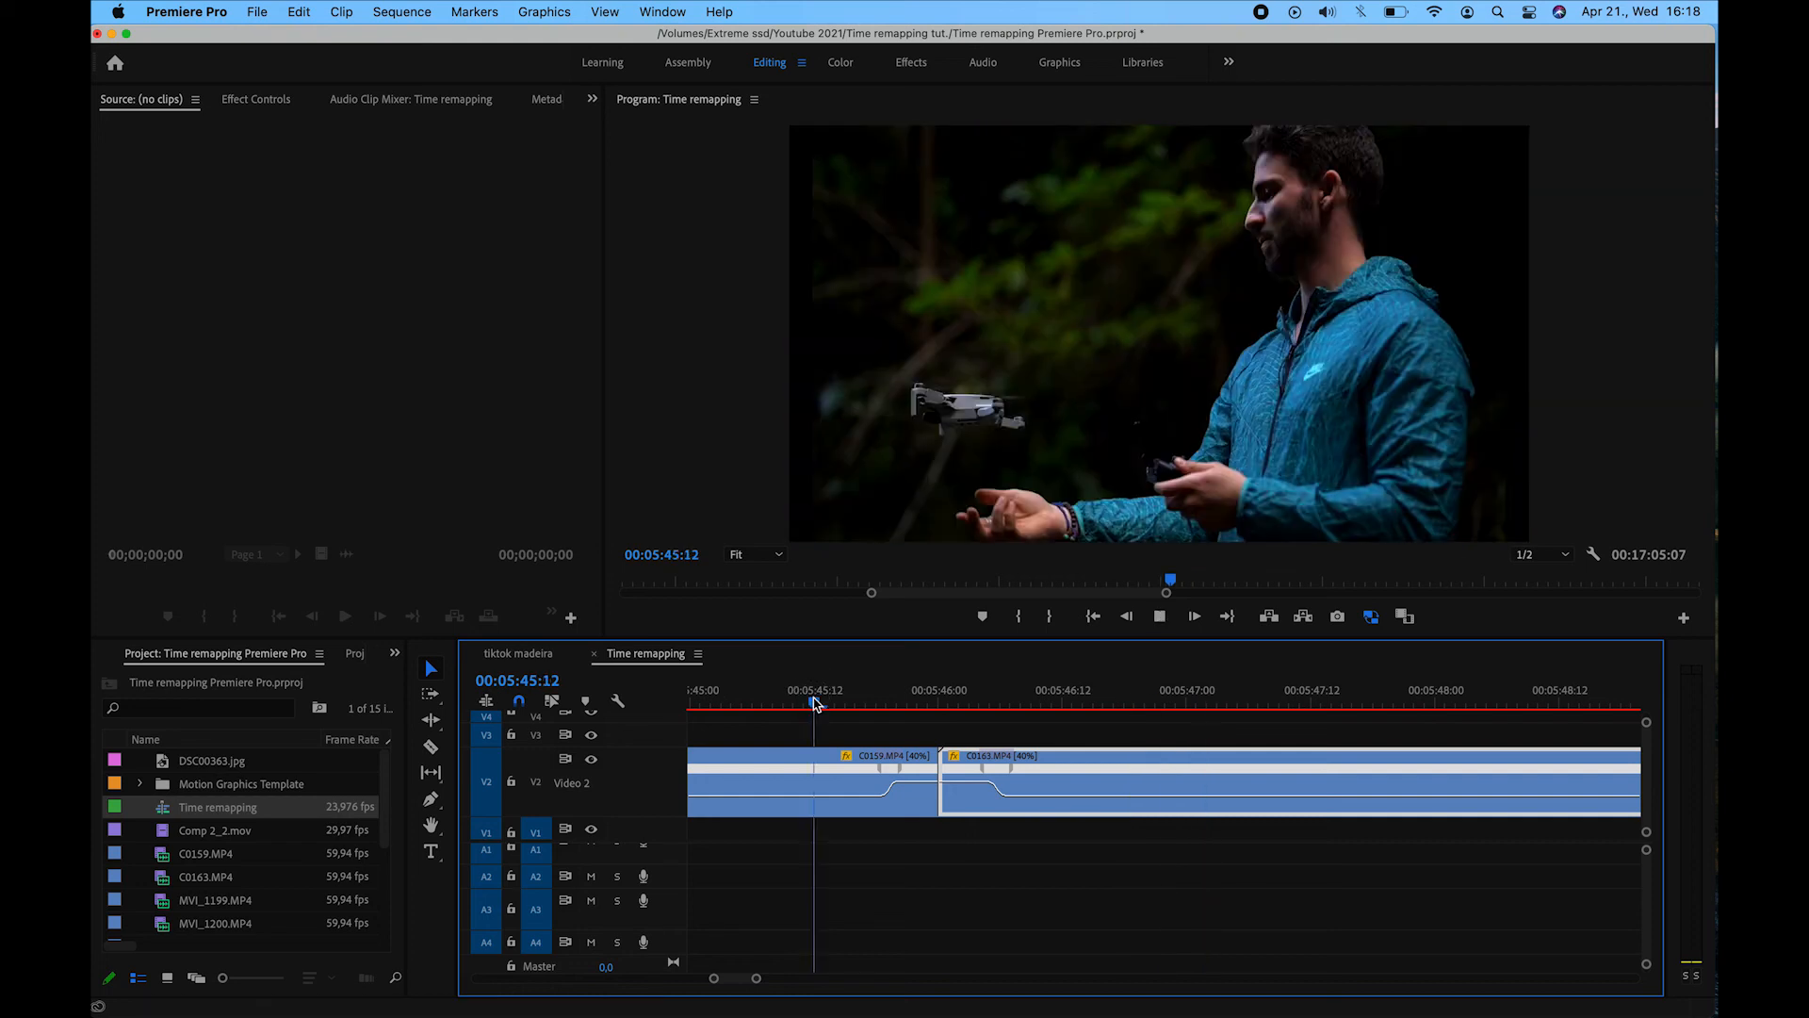
pyautogui.press('space')
pyautogui.press('space')
pyautogui.click(830, 876)
# - Move the audio clip on track A1 beneath the cut between C0159.MP4 and C0163.MP4
pyautogui.scroll(-5, 830, 875)
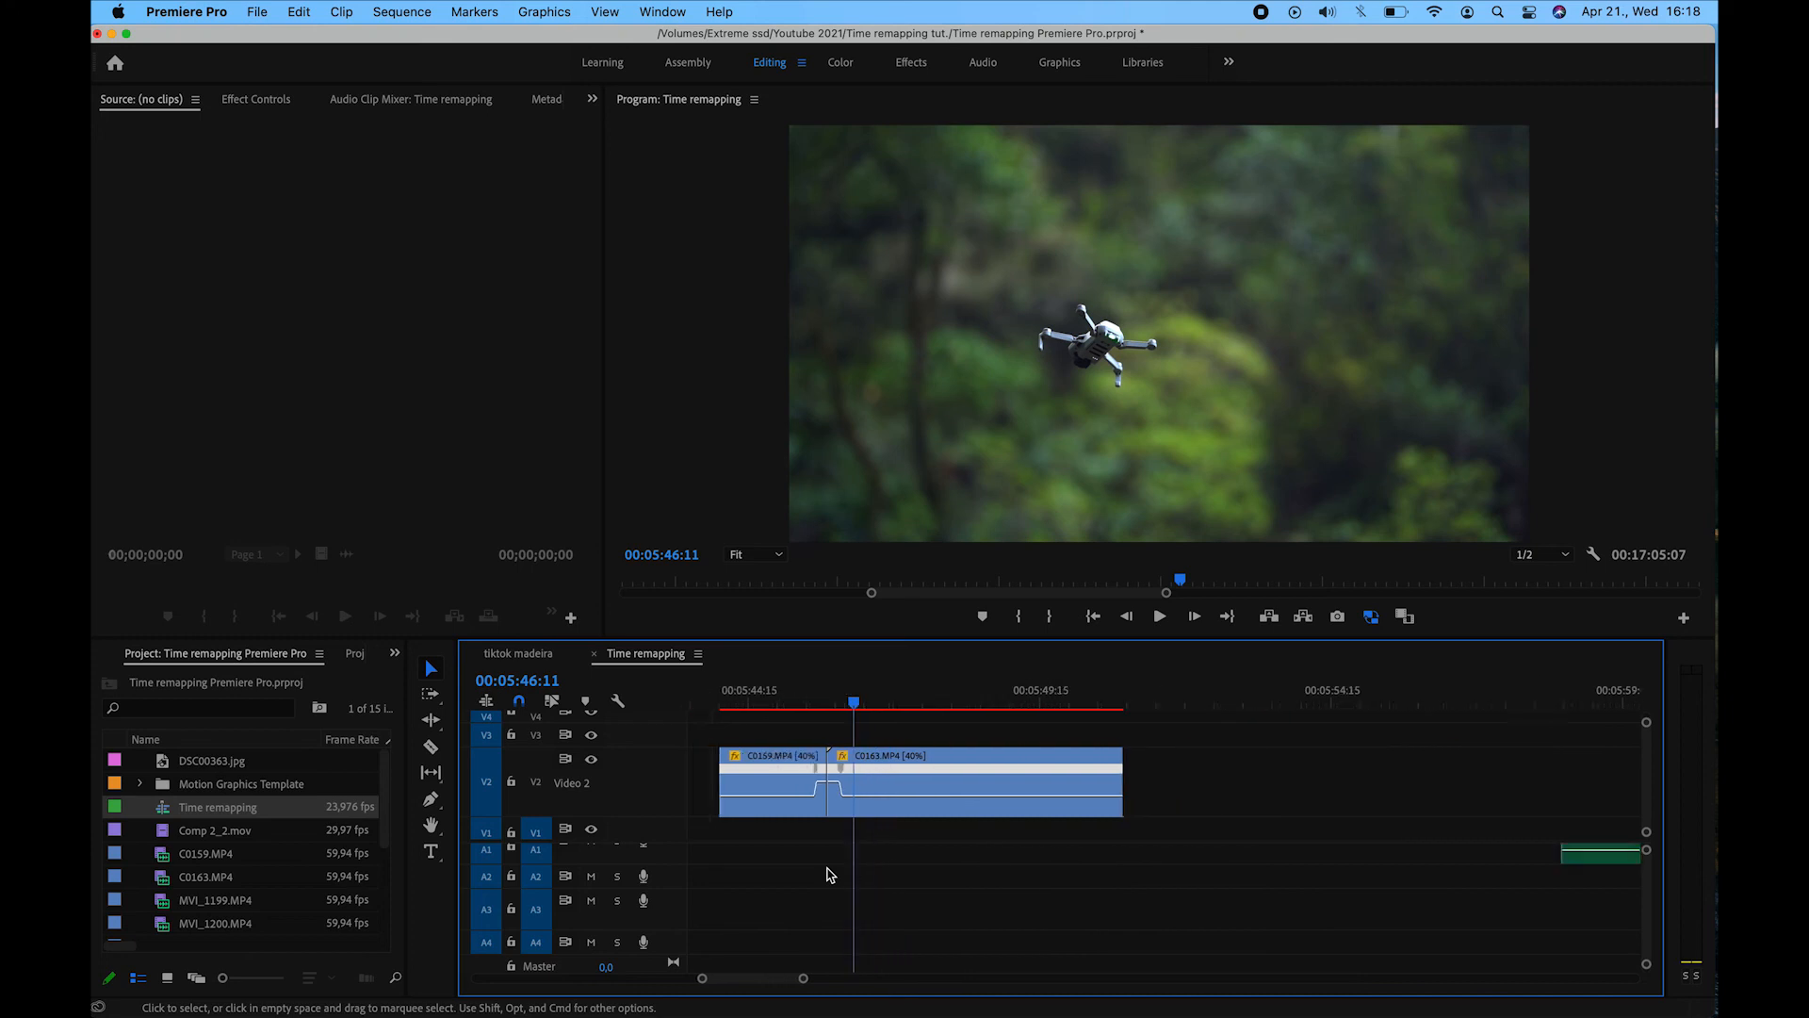
pyautogui.scroll(-1, 830, 875)
pyautogui.moveTo(1486, 859); pyautogui.dragTo(812, 854)
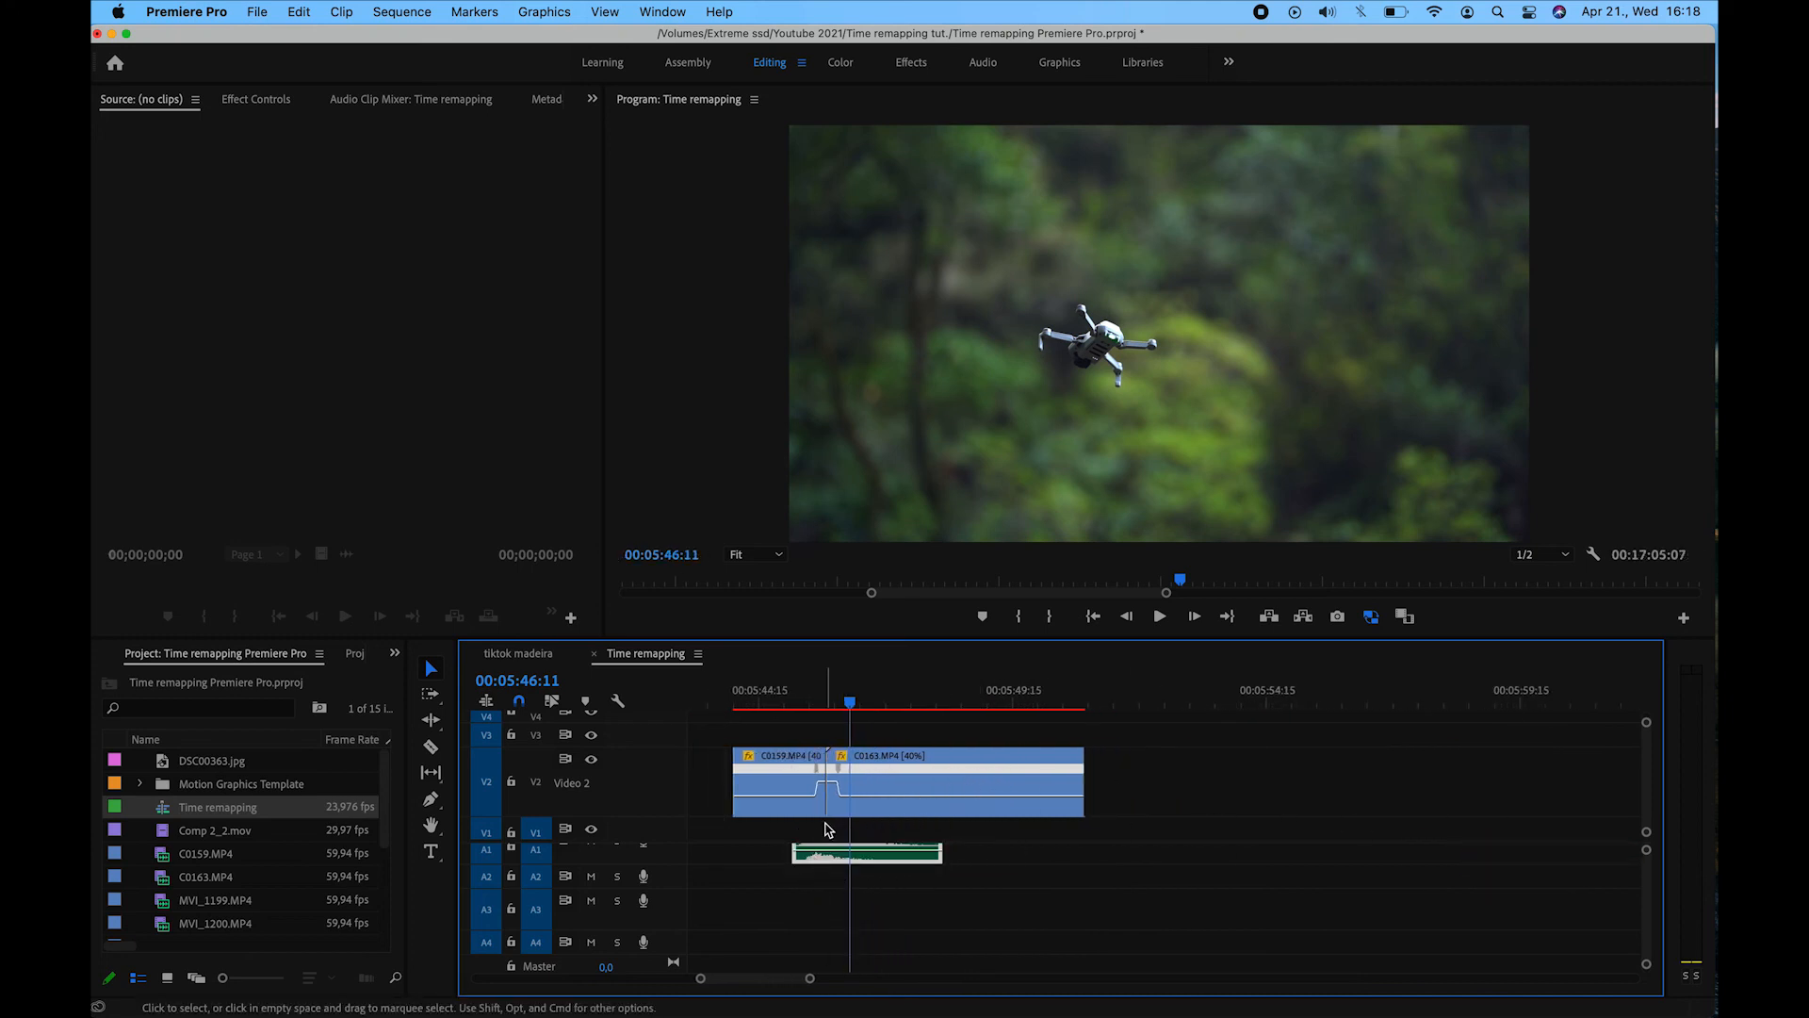
# - Review the cut with the speed ramps and sound in place, and compare it with the clips without ramps
pyautogui.scroll(3, 827, 830)
pyautogui.click(770, 699)
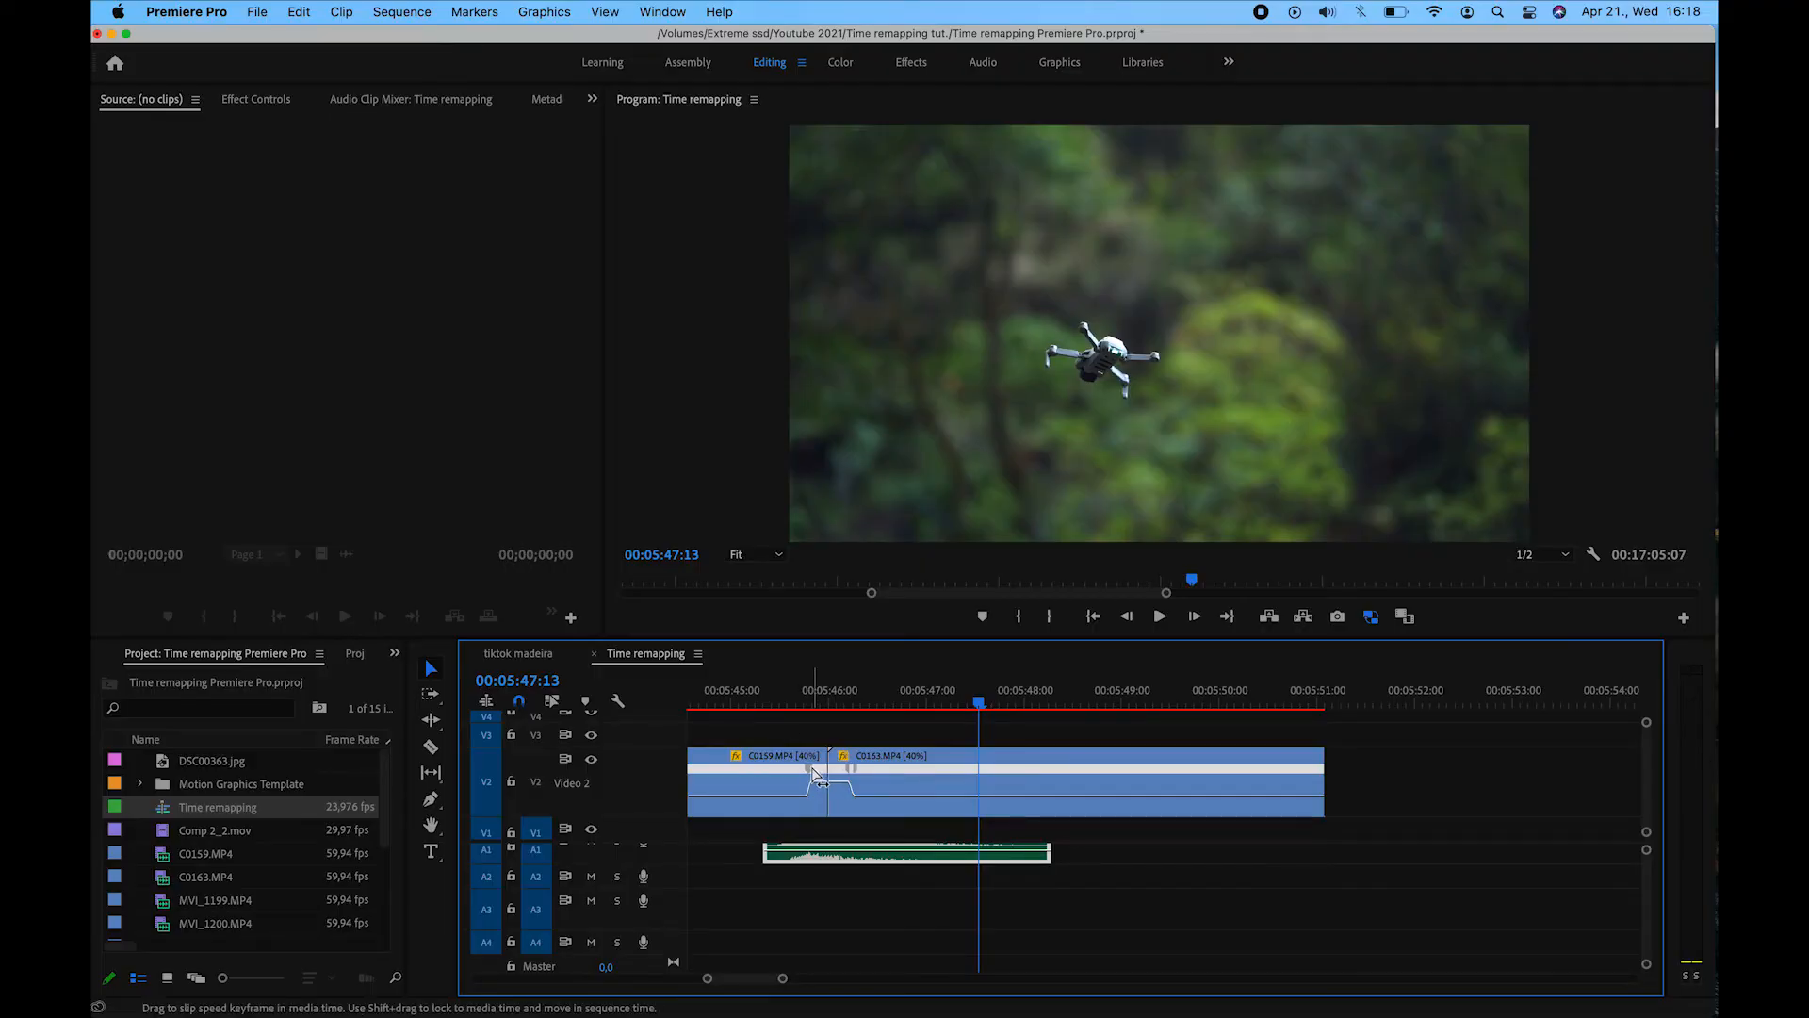
pyautogui.click(812, 768)
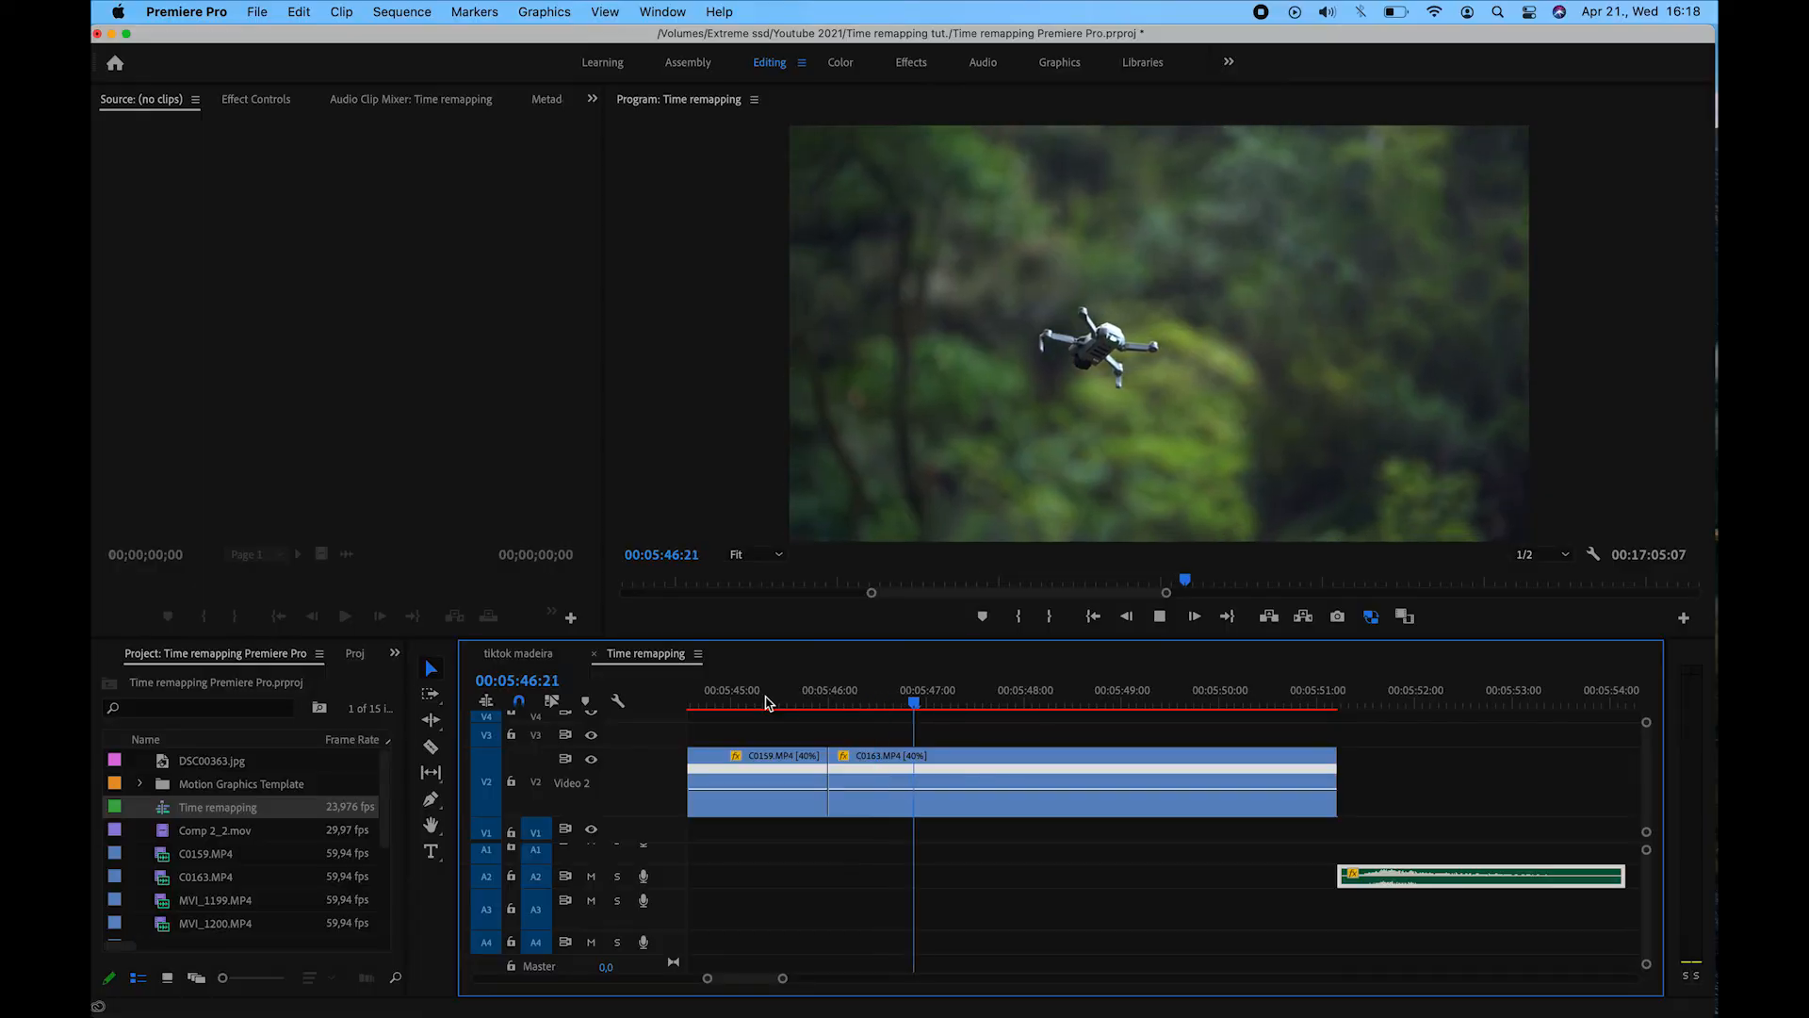
pyautogui.click(765, 702)
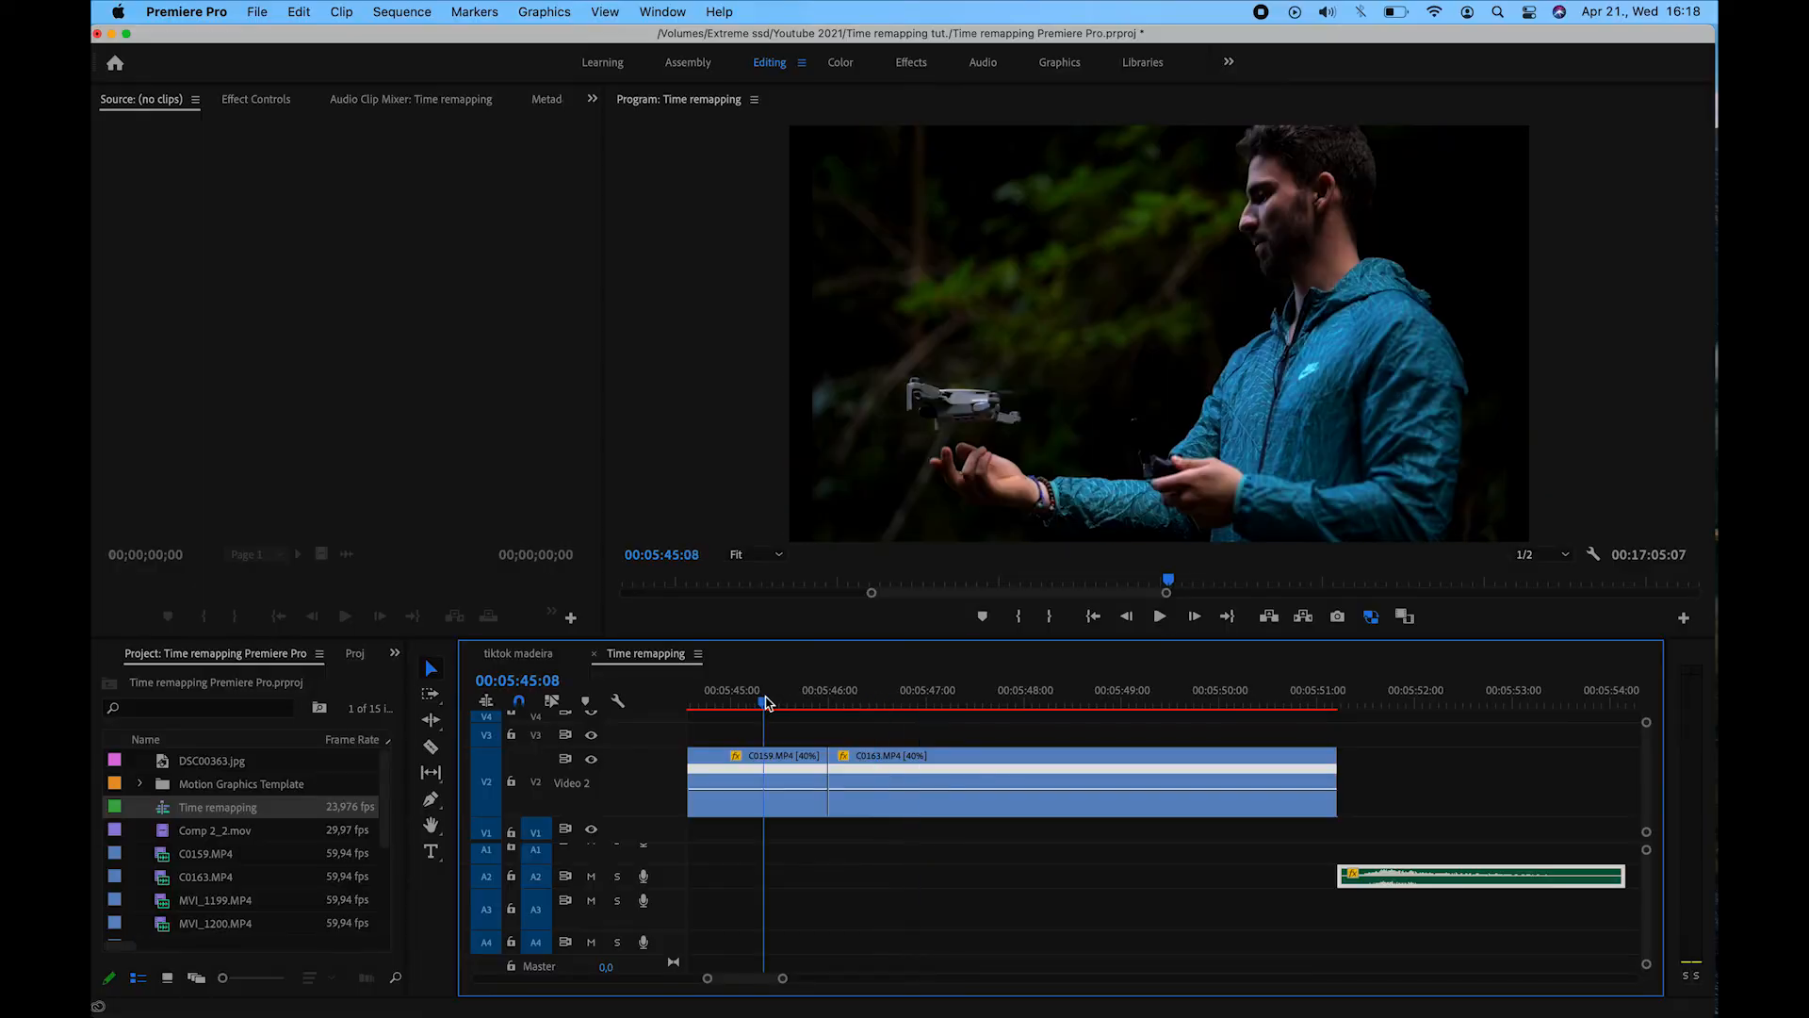